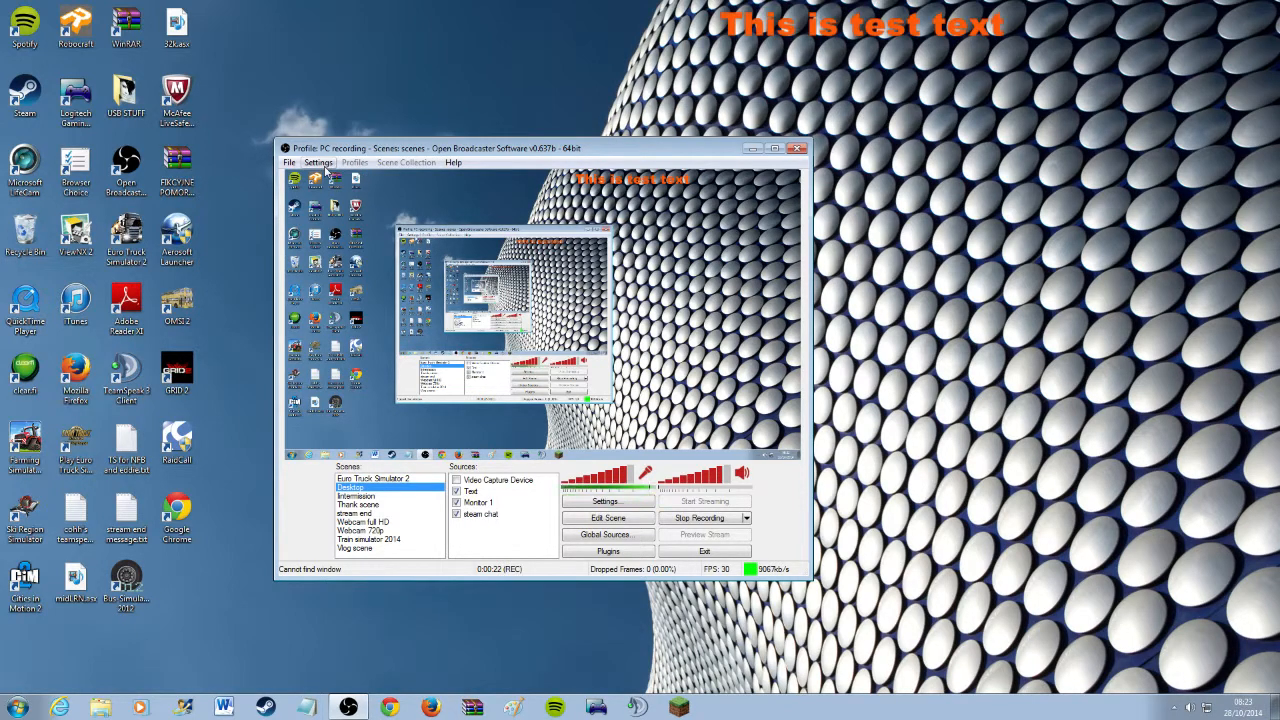
Open the program settings and review the General, Encoding and Broadcast Settings pages
{"action": "left_click", "coordinate": [319, 163]}
{"action": "left_click", "coordinate": [334, 178]}
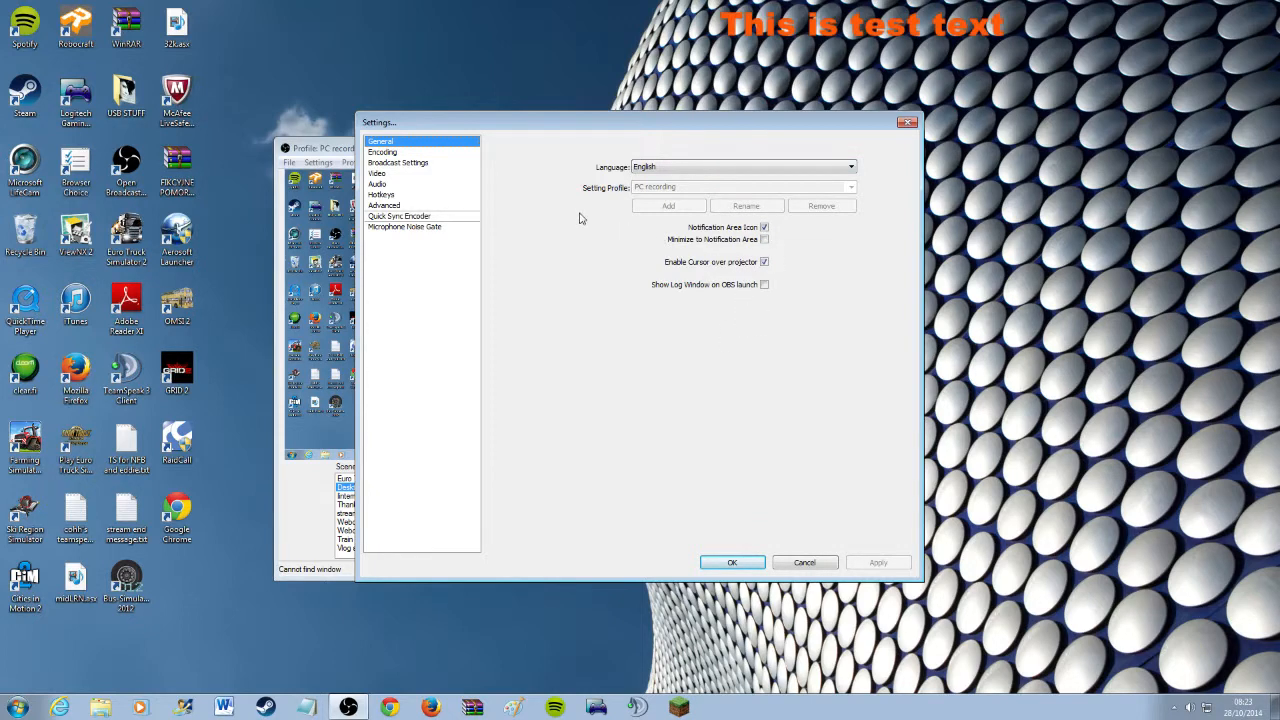
{"action": "left_click", "coordinate": [386, 152]}
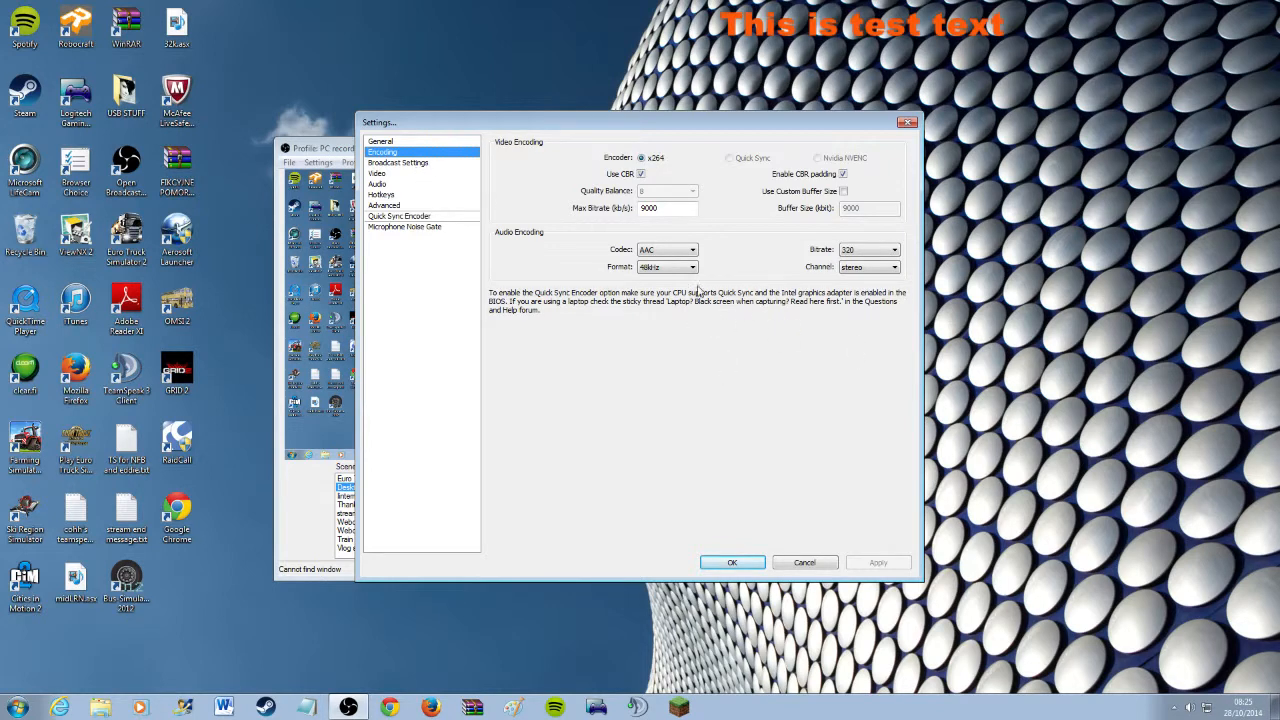
{"action": "left_click", "coordinate": [434, 174]}
{"action": "left_click", "coordinate": [424, 162]}
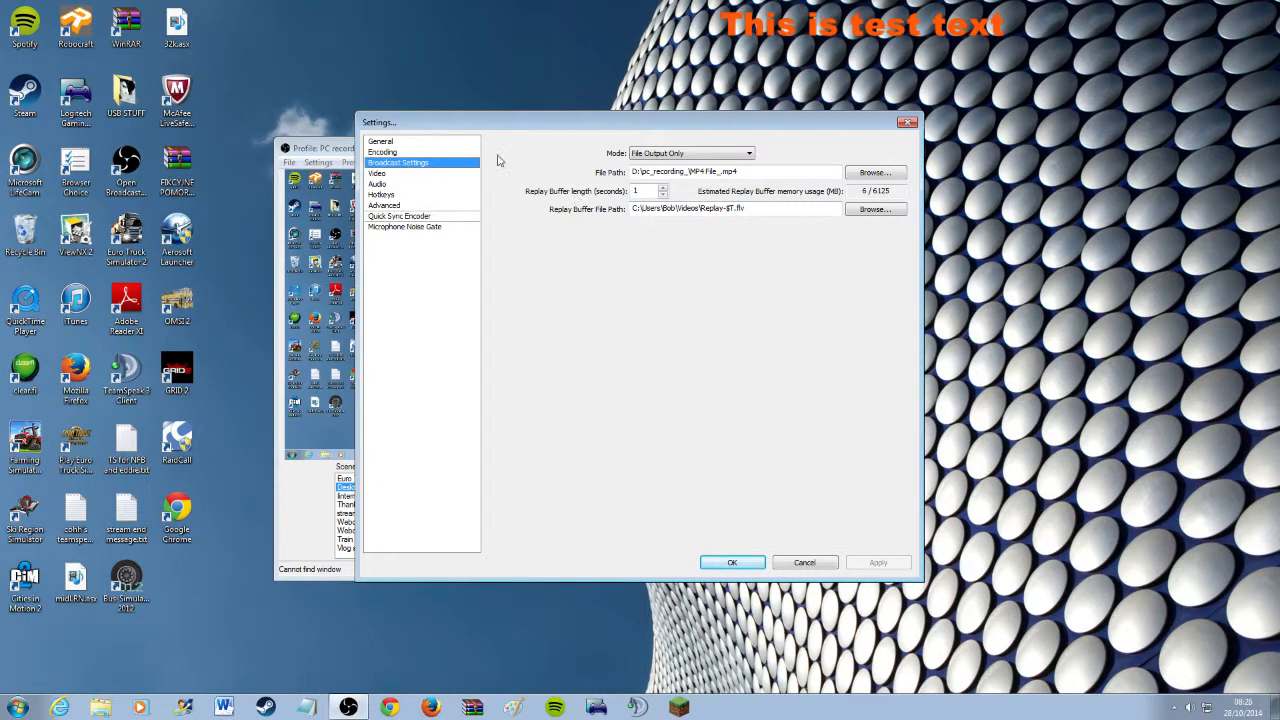
Review the video settings, including the available downscale filters, and the audio device and boost settings
{"action": "left_click", "coordinate": [435, 177]}
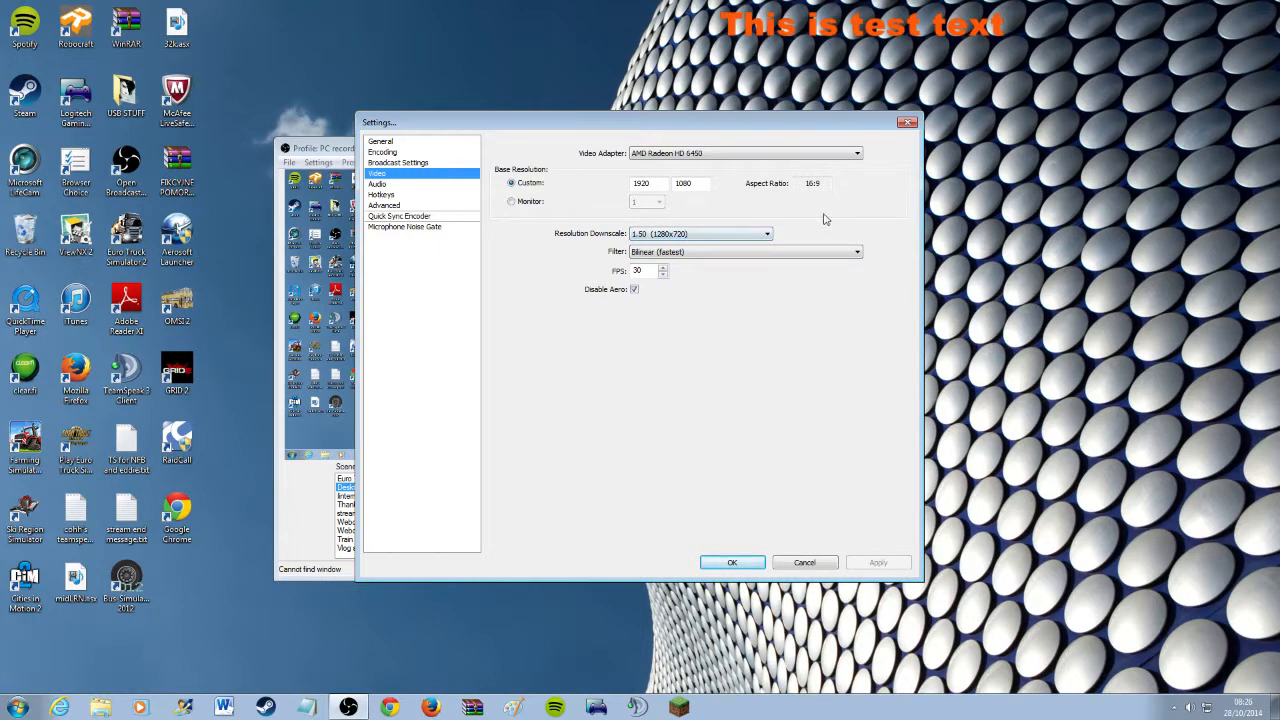
{"action": "left_click", "coordinate": [690, 256]}
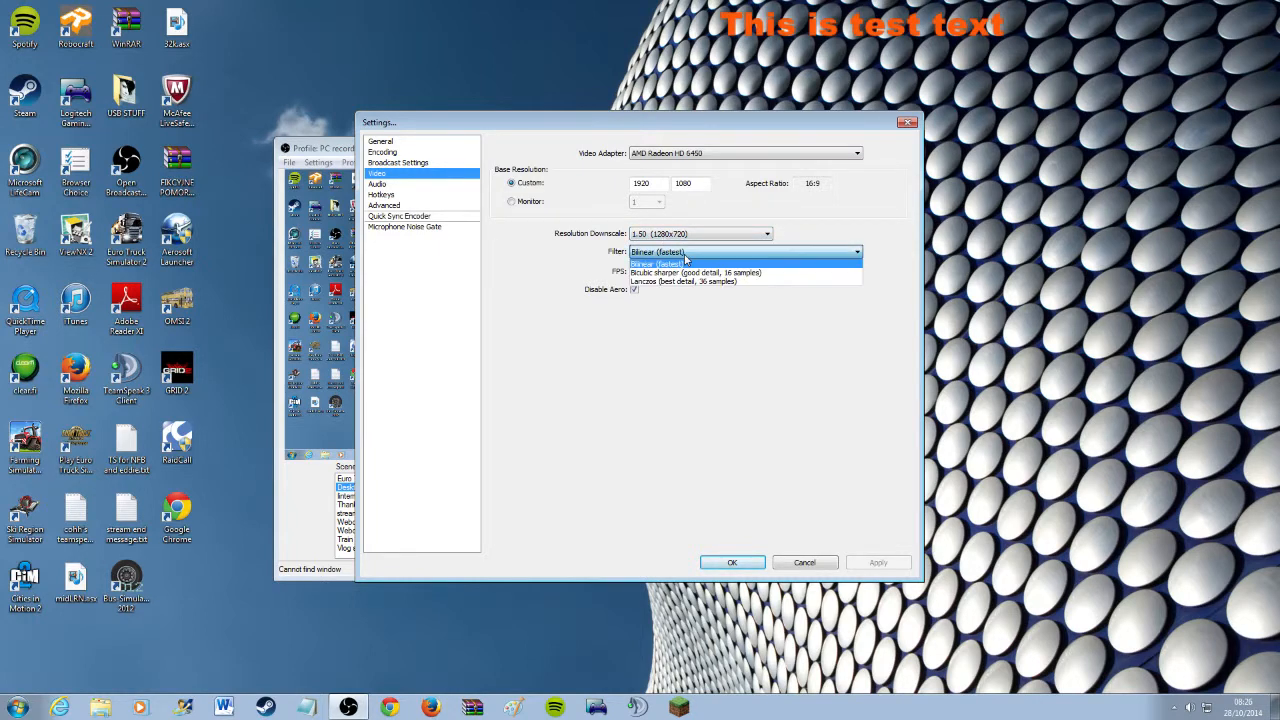
{"action": "left_click", "coordinate": [690, 256]}
{"action": "left_click", "coordinate": [636, 270]}
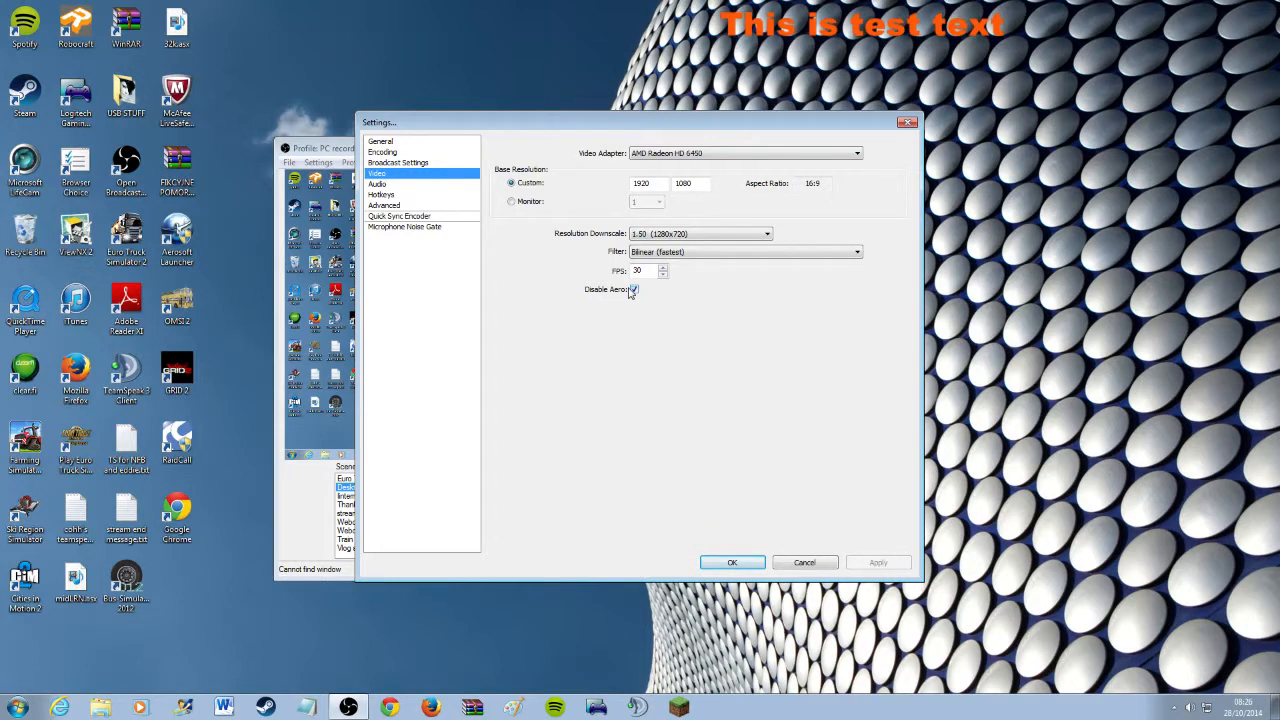
{"action": "left_click", "coordinate": [393, 195]}
{"action": "left_click", "coordinate": [393, 185]}
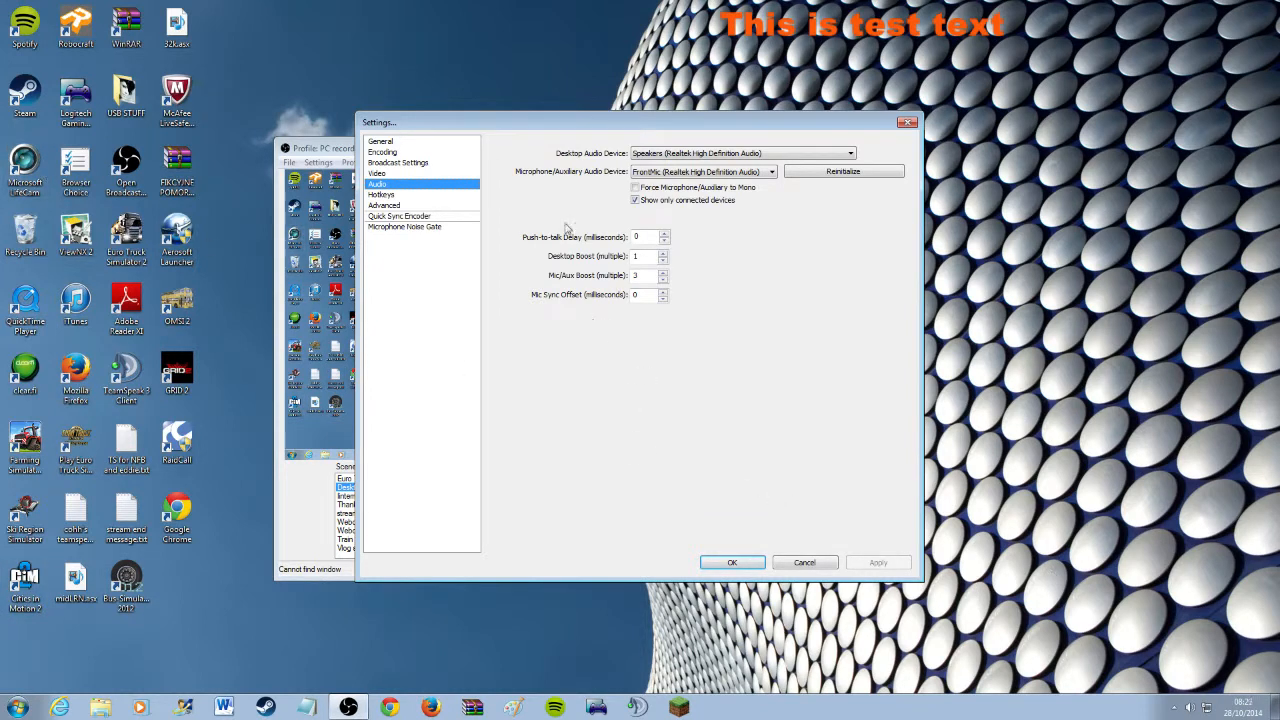
Clear the Push-to-Talk hotkey and apply the change
{"action": "left_click", "coordinate": [400, 195]}
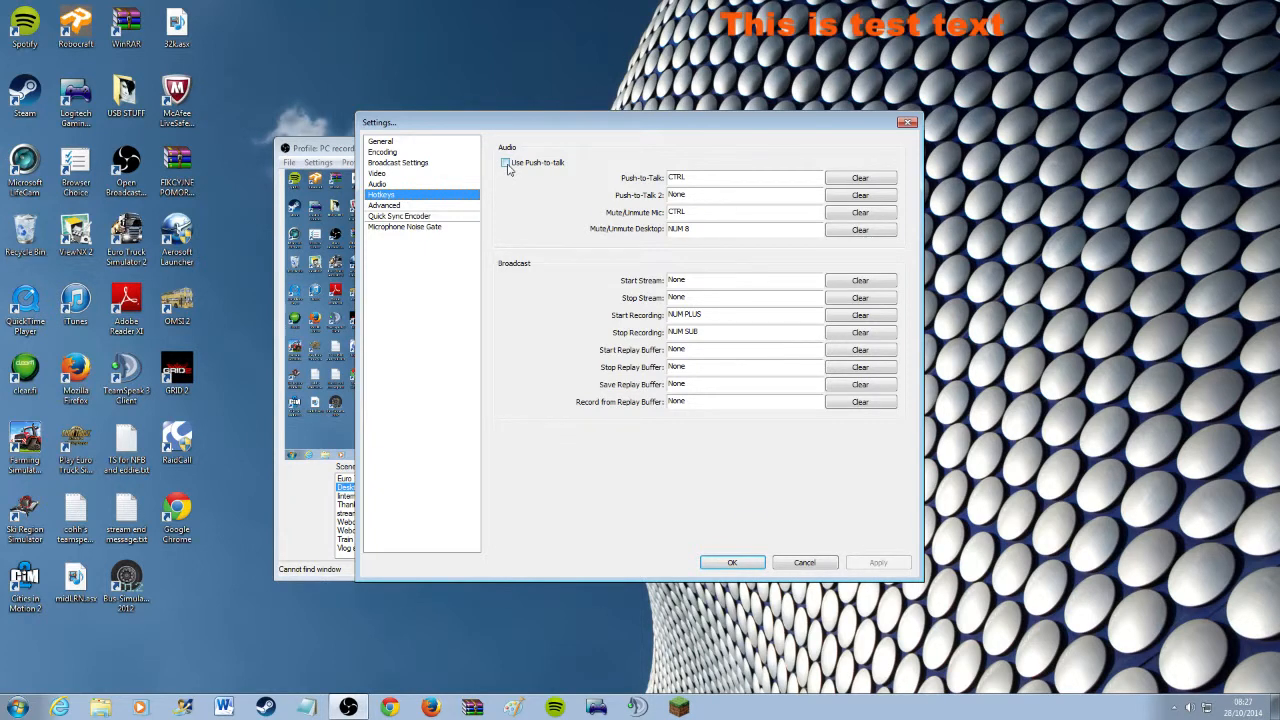
{"action": "left_click", "coordinate": [862, 179]}
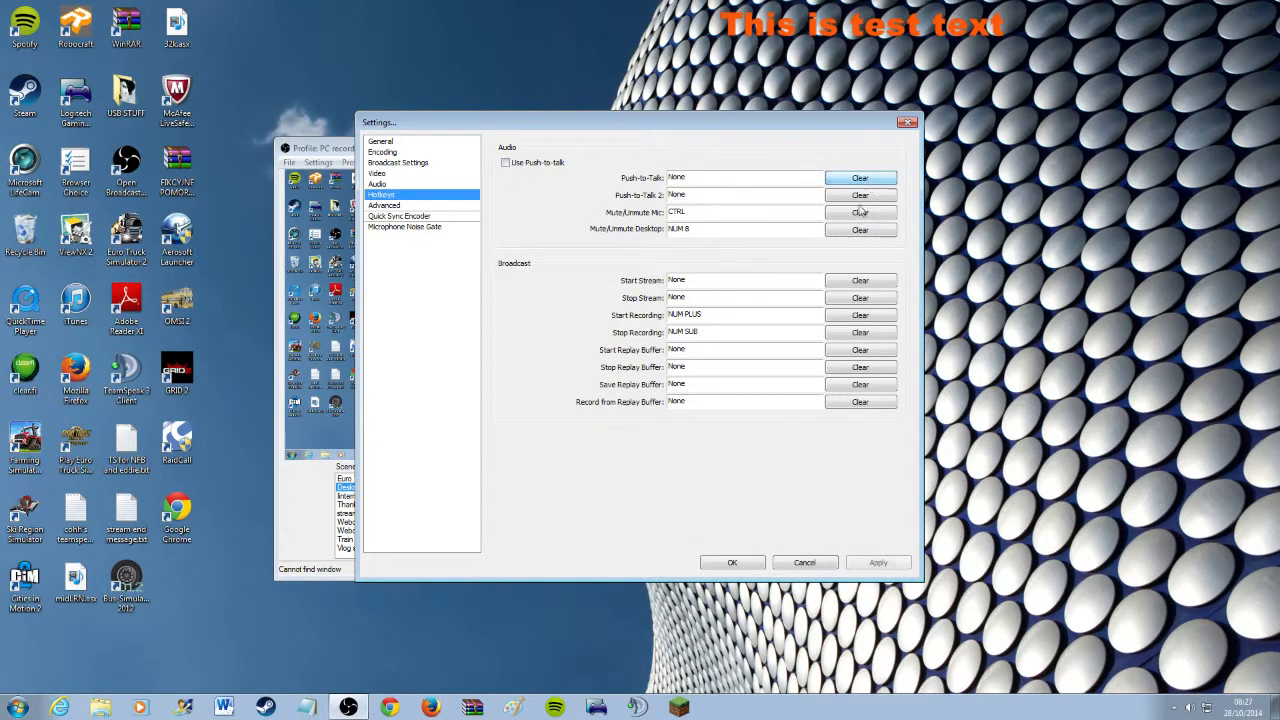
{"action": "left_click", "coordinate": [878, 564]}
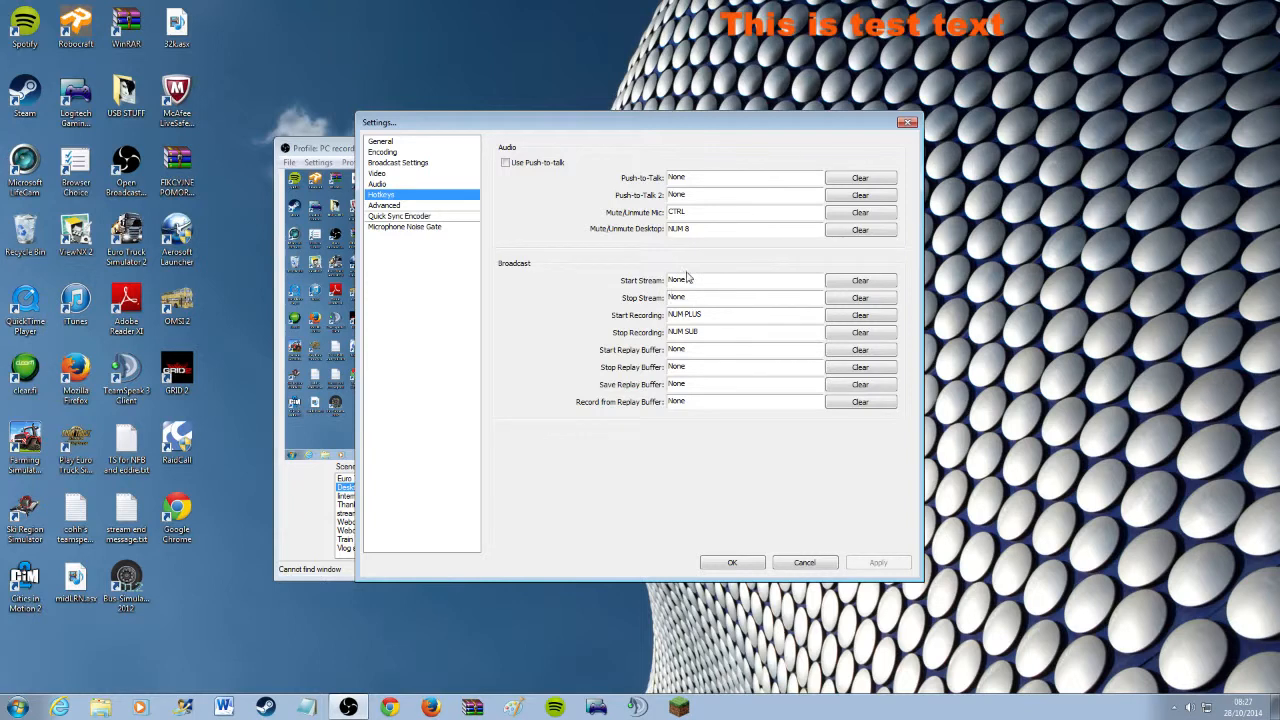
Examine the advanced settings and the available x264 CPU presets
{"action": "left_click", "coordinate": [396, 206]}
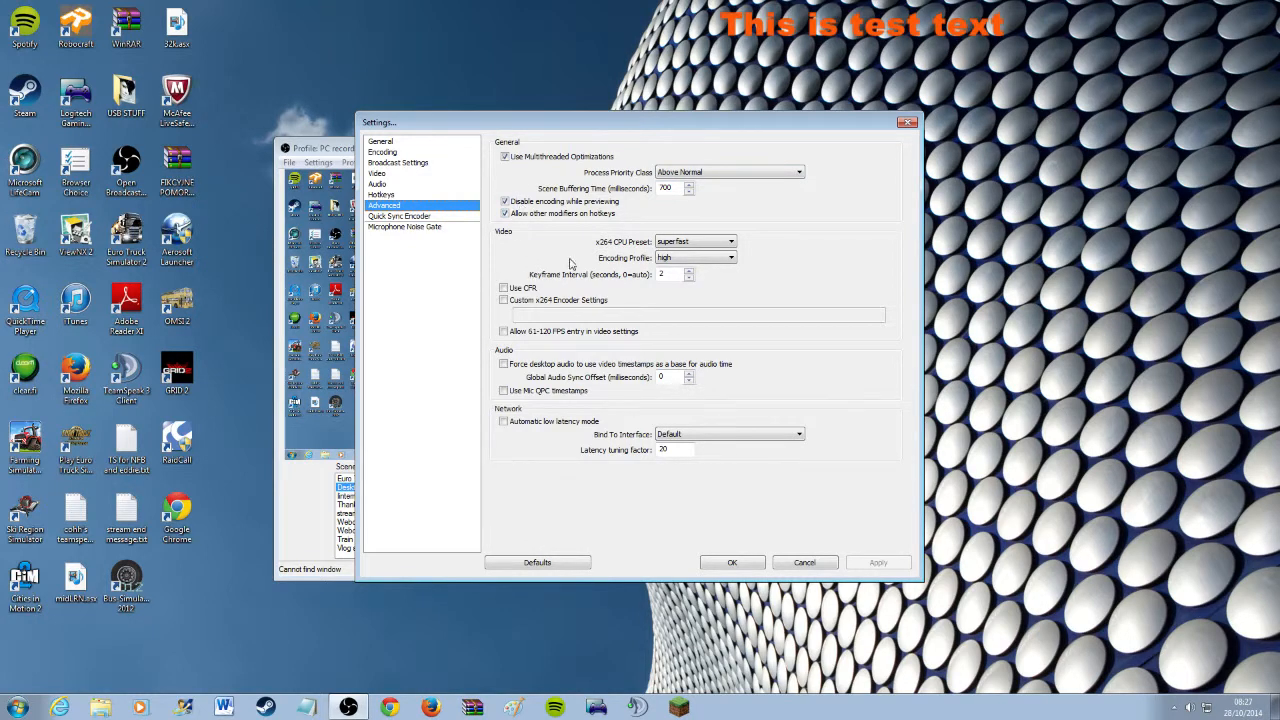
{"action": "left_click", "coordinate": [672, 241]}
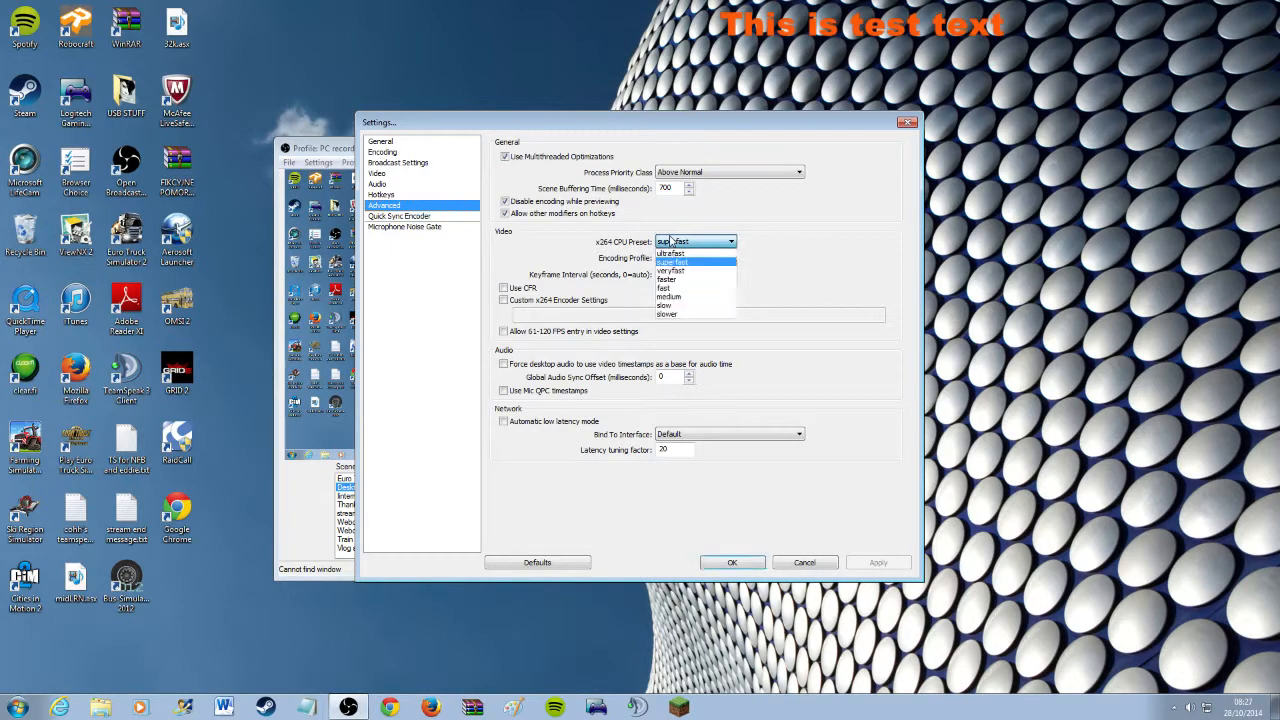
{"action": "left_click", "coordinate": [672, 242]}
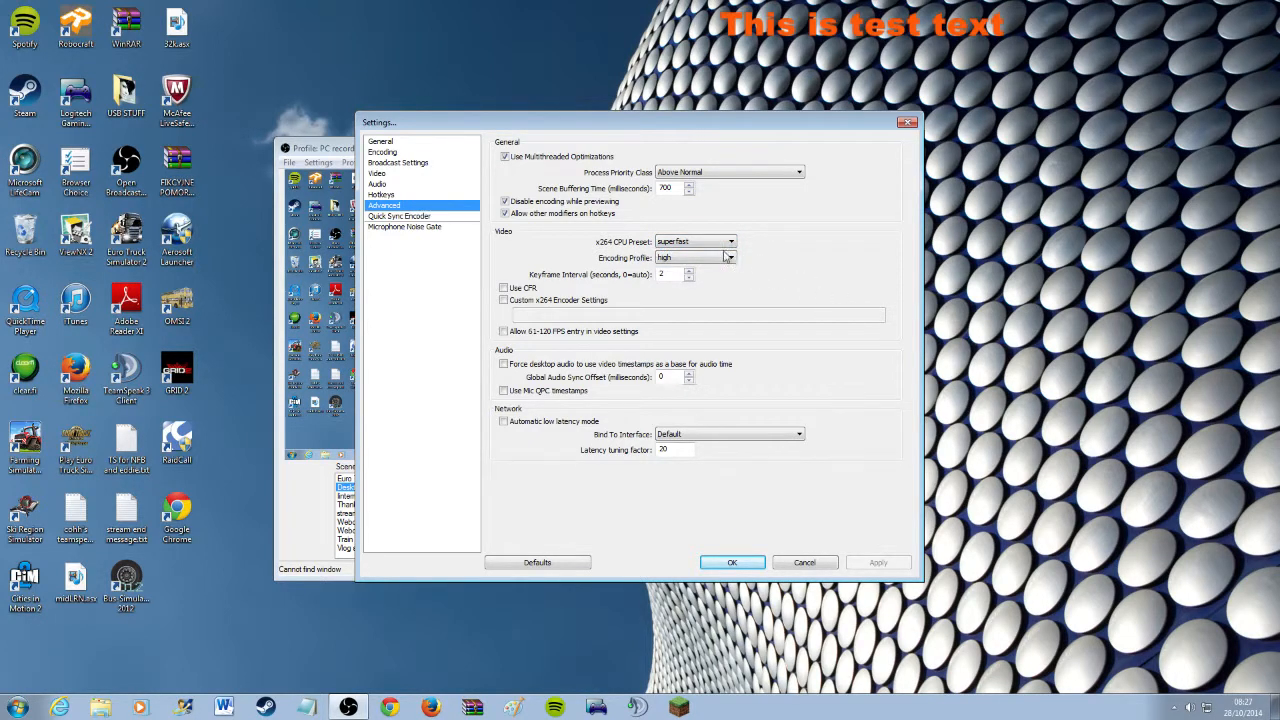
{"action": "left_click", "coordinate": [716, 246]}
{"action": "left_click", "coordinate": [716, 246]}
Choose high as the video Encoding Profile and apply the advanced settings
{"action": "left_click", "coordinate": [715, 259]}
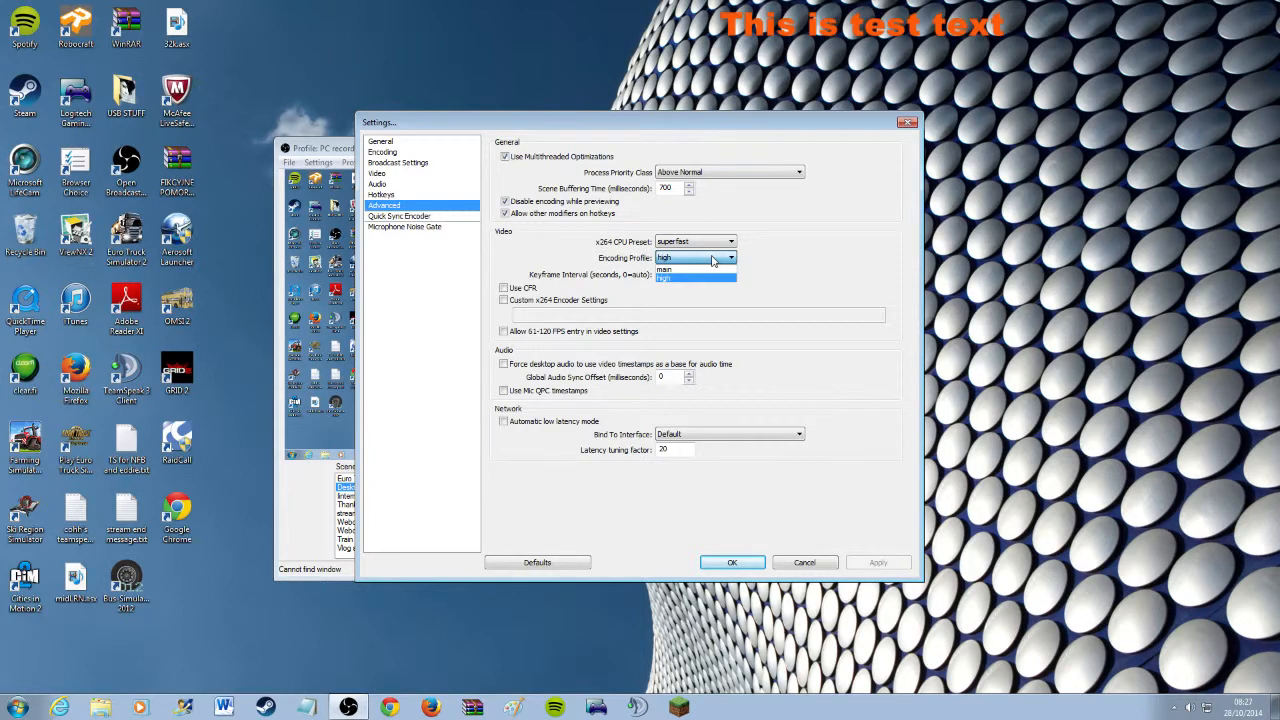
{"action": "left_click", "coordinate": [700, 277]}
{"action": "left_click", "coordinate": [873, 564]}
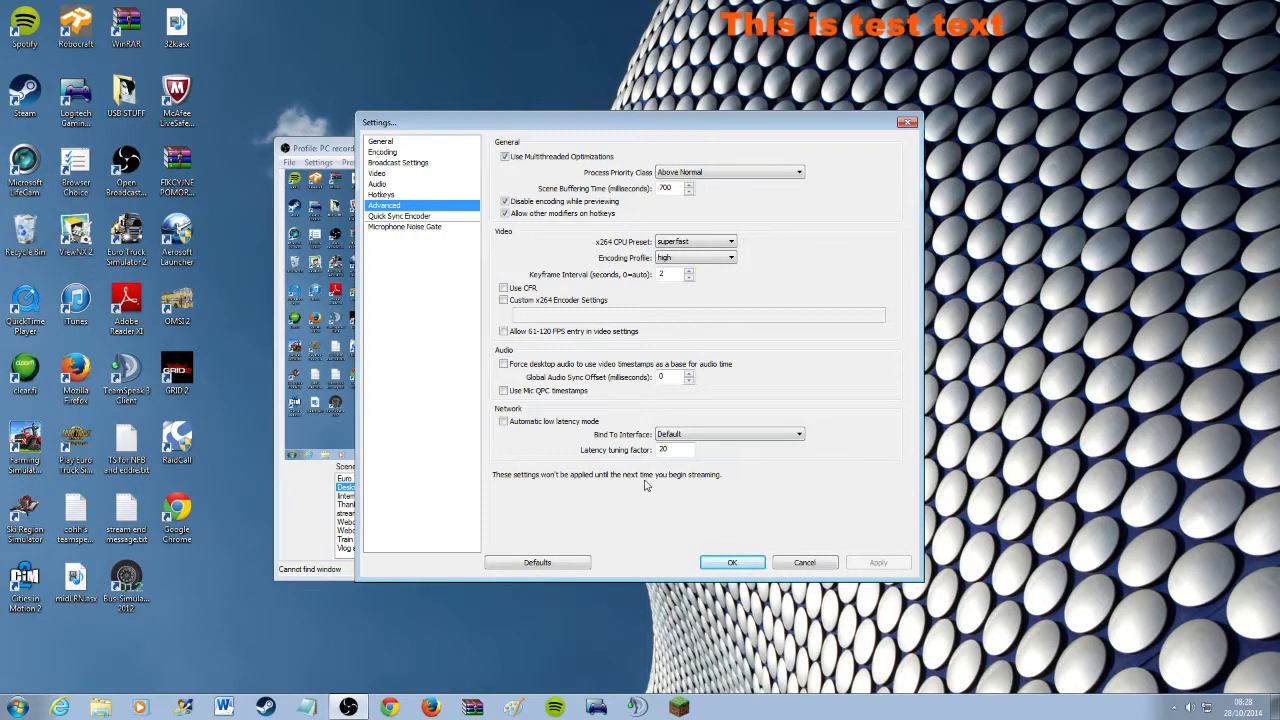
Set the microphone noise gate's open threshold to -30 dB with the close threshold at -40 dB, apply, and close the settings
{"action": "left_click", "coordinate": [420, 217]}
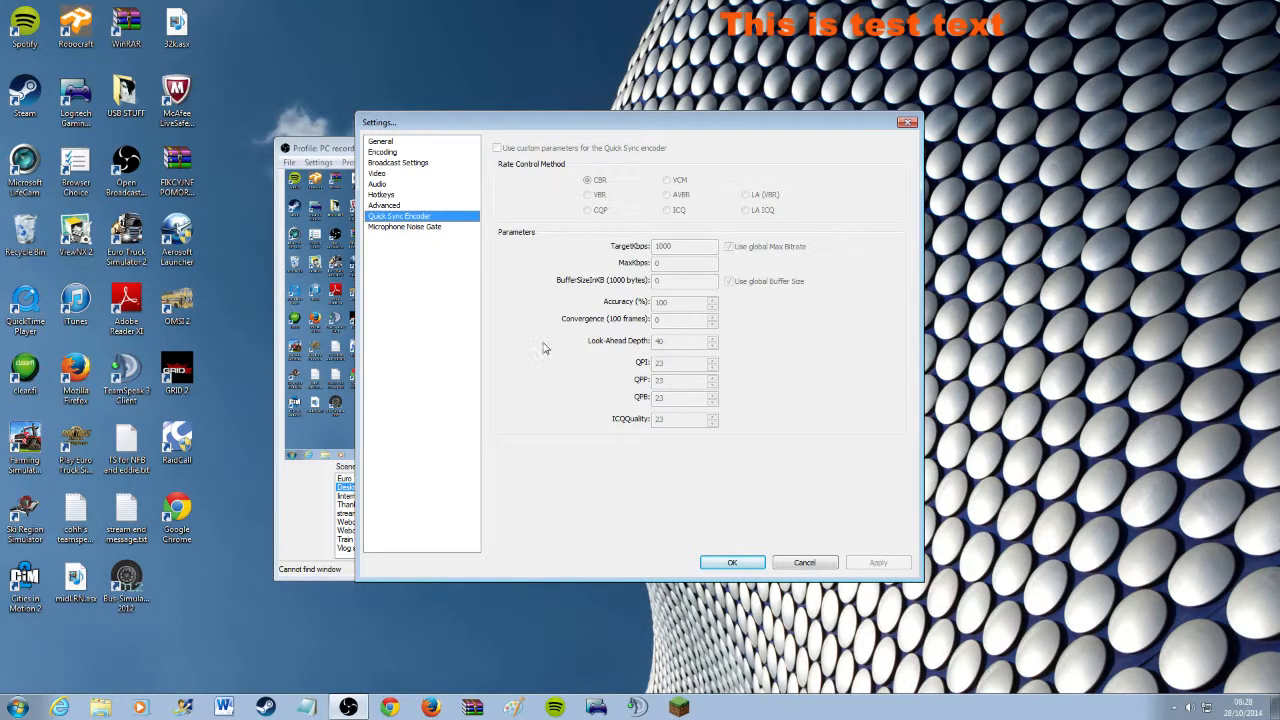
{"action": "left_click", "coordinate": [461, 228]}
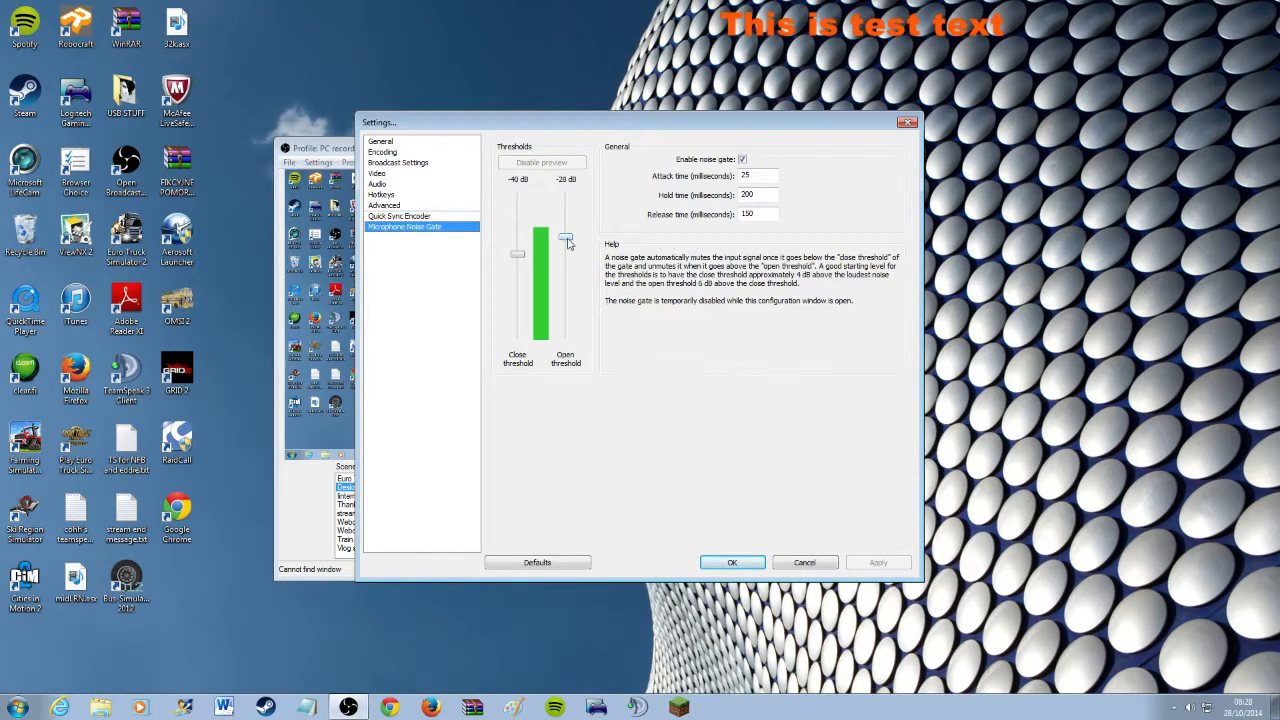
{"action": "left_click_drag", "start_coordinate": [559, 241], "coordinate": [555, 245]}
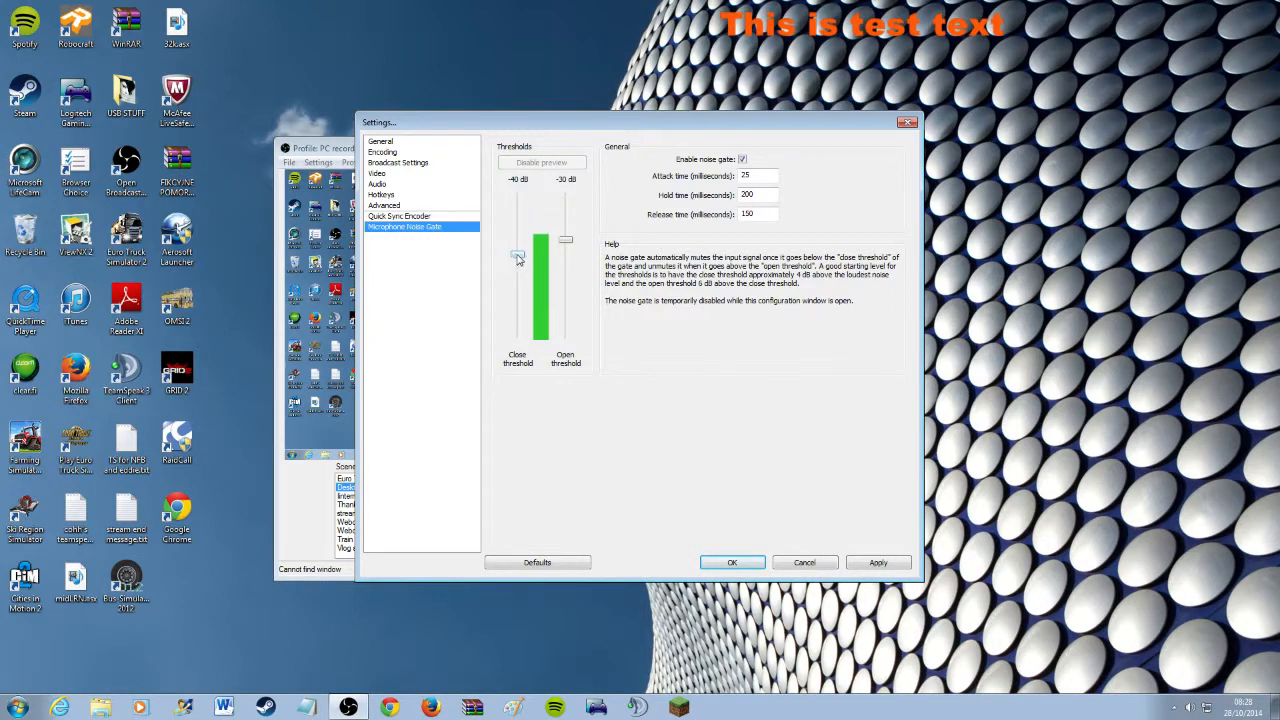
{"action": "left_click_drag", "start_coordinate": [518, 259], "coordinate": [511, 228]}
{"action": "left_click", "coordinate": [876, 563]}
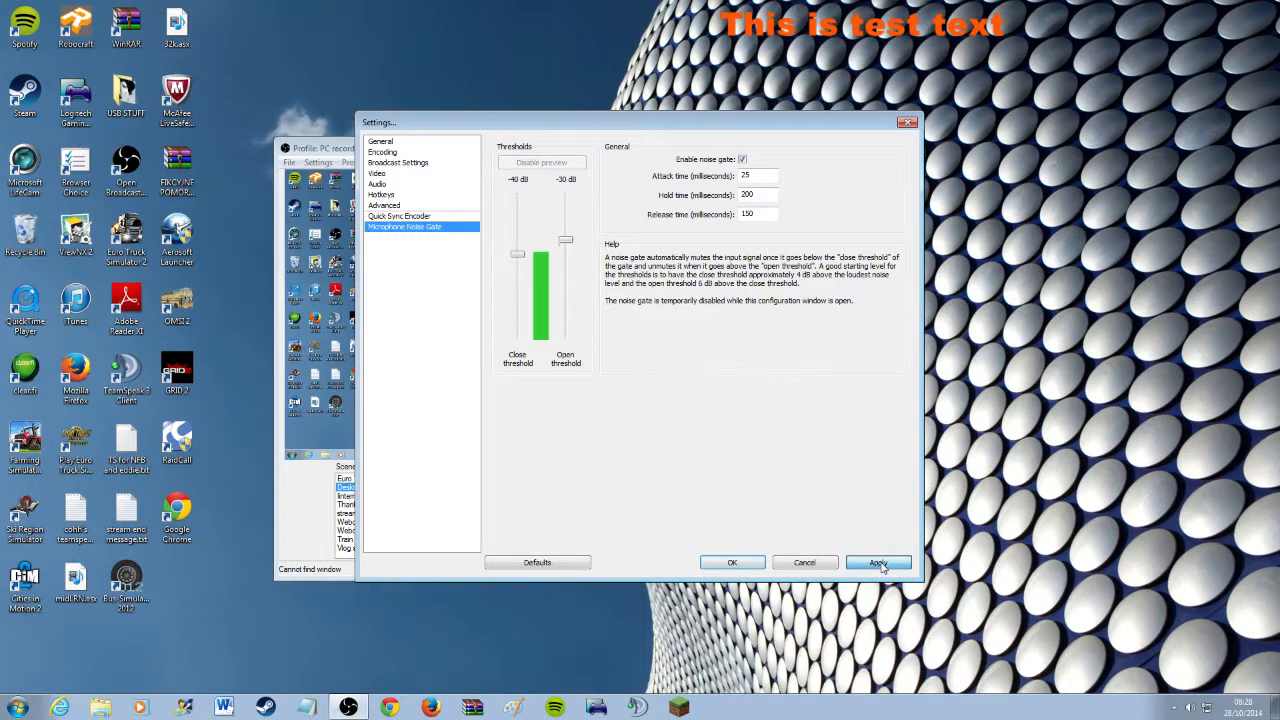
{"action": "left_click", "coordinate": [777, 565]}
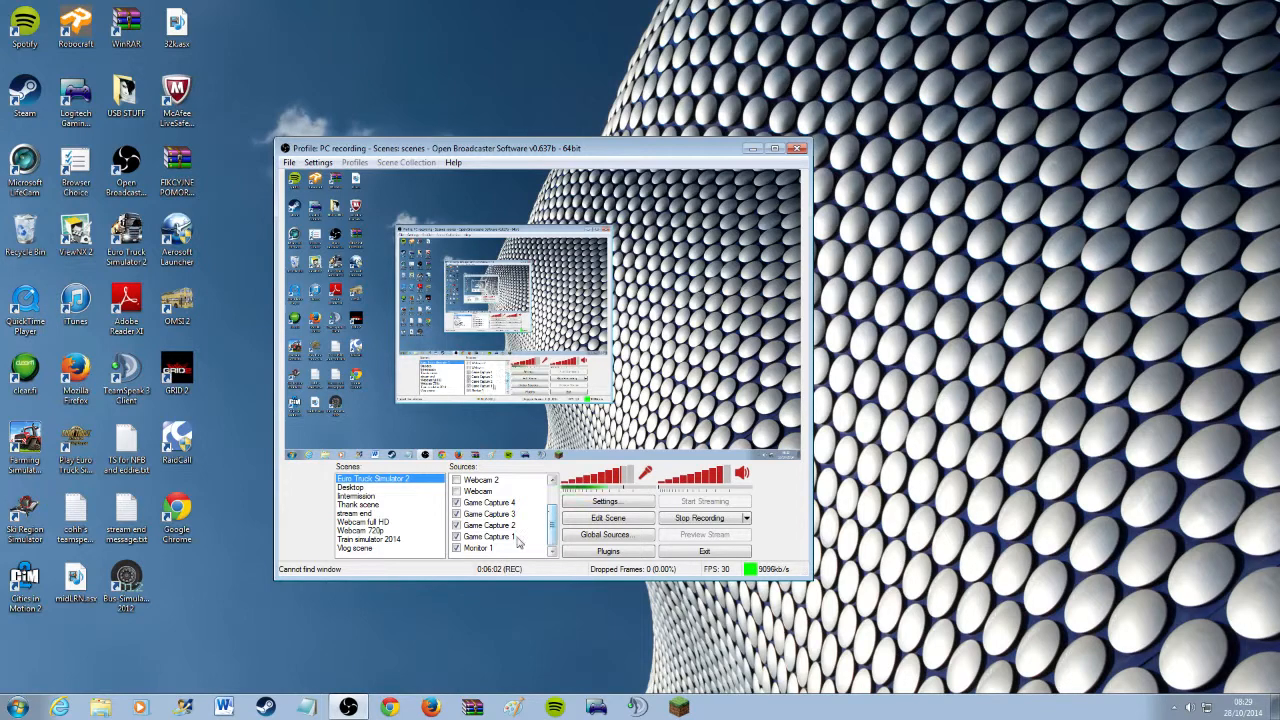
Review the Monitor Capture properties of the Monitor 1 source in the Euro Truck Simulator 2 scene
{"action": "double_click", "coordinate": [478, 548]}
{"action": "left_click_drag", "start_coordinate": [540, 160], "coordinate": [920, 148]}
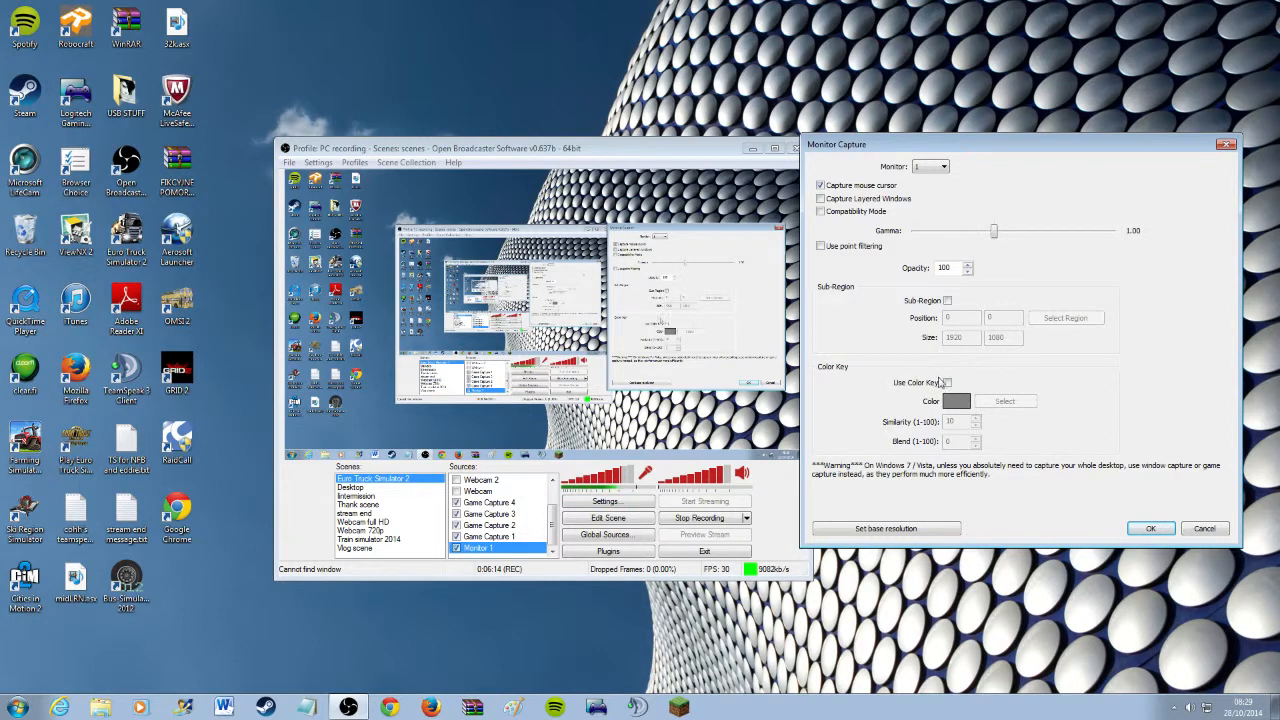
{"action": "left_click", "coordinate": [1141, 533]}
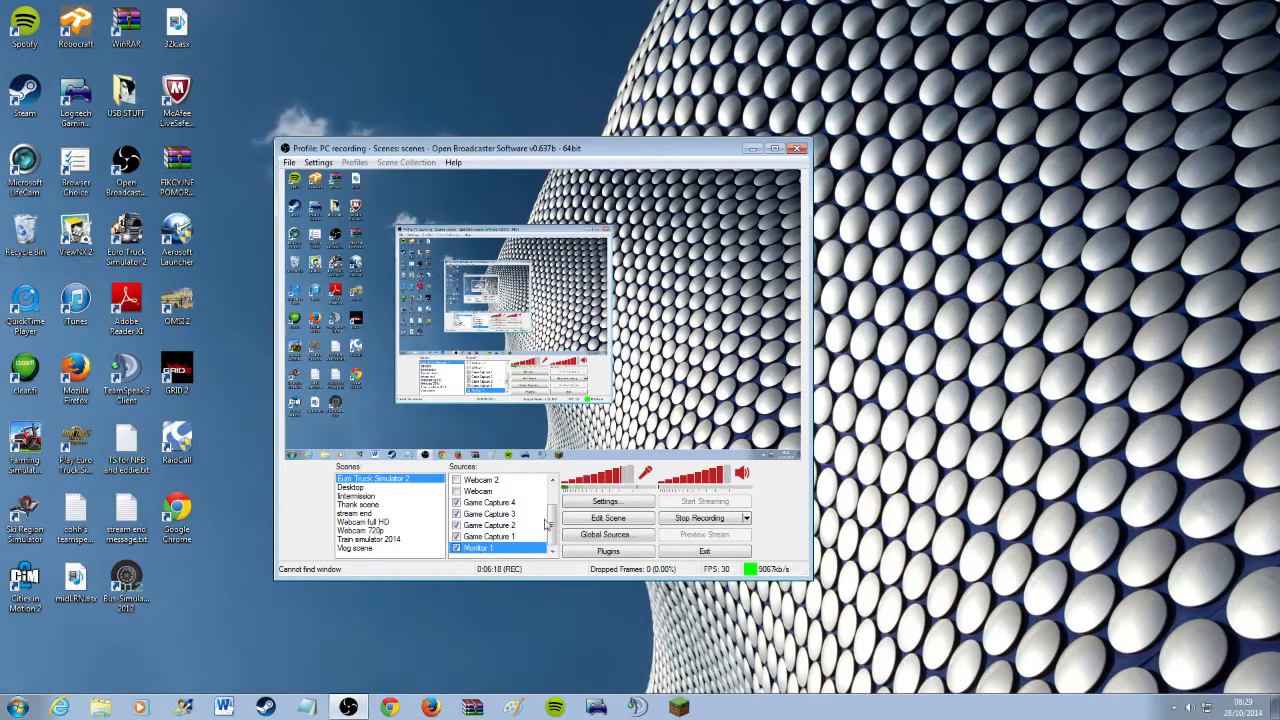
Review the Game Capture properties of the Game Capture 1 source
{"action": "double_click", "coordinate": [489, 536]}
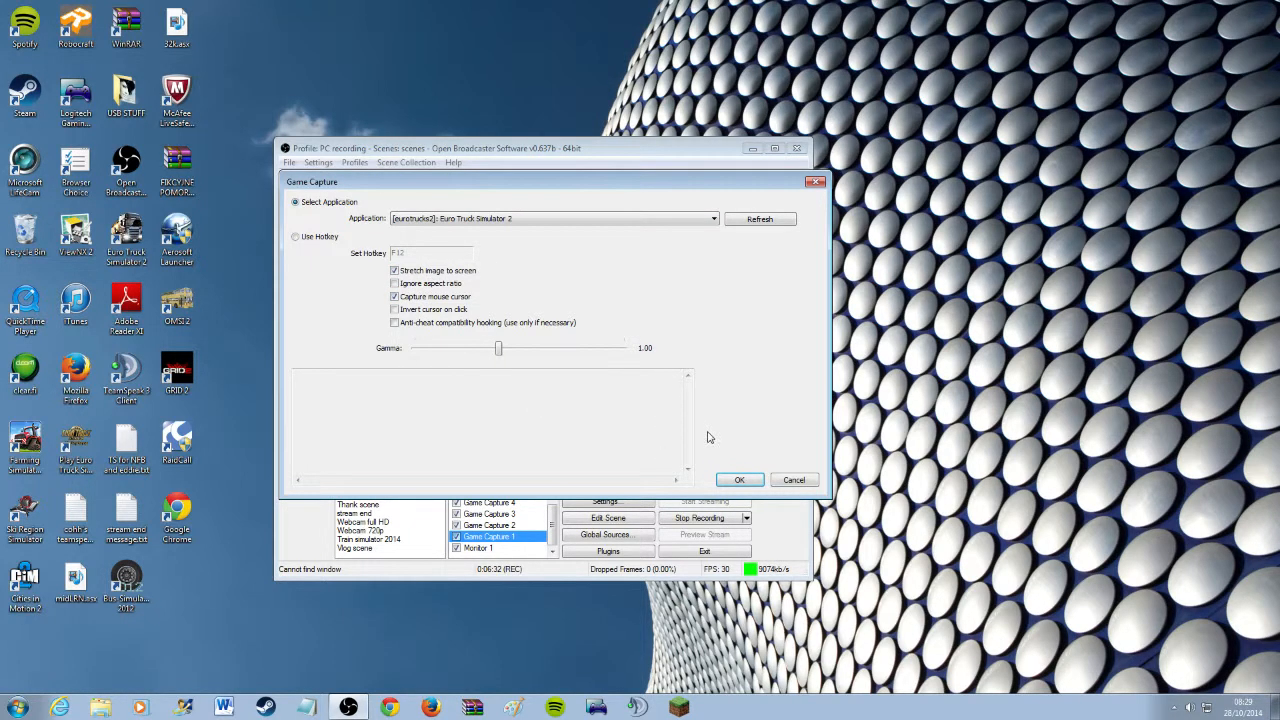
{"action": "left_click", "coordinate": [735, 483]}
{"action": "left_click", "coordinate": [737, 481]}
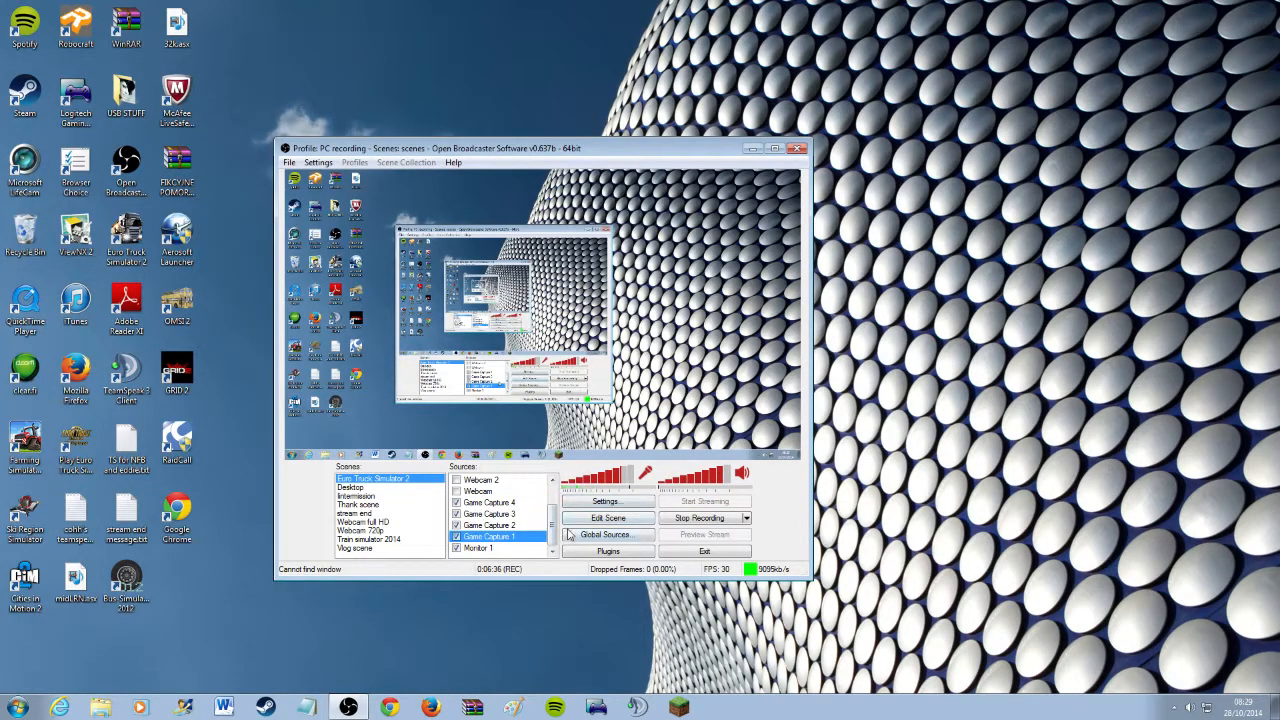
Review the device selection options of the Webcam source and leave them without saving
{"action": "scroll", "coordinate": [557, 533], "scroll_direction": "up", "scroll_amount": 1}
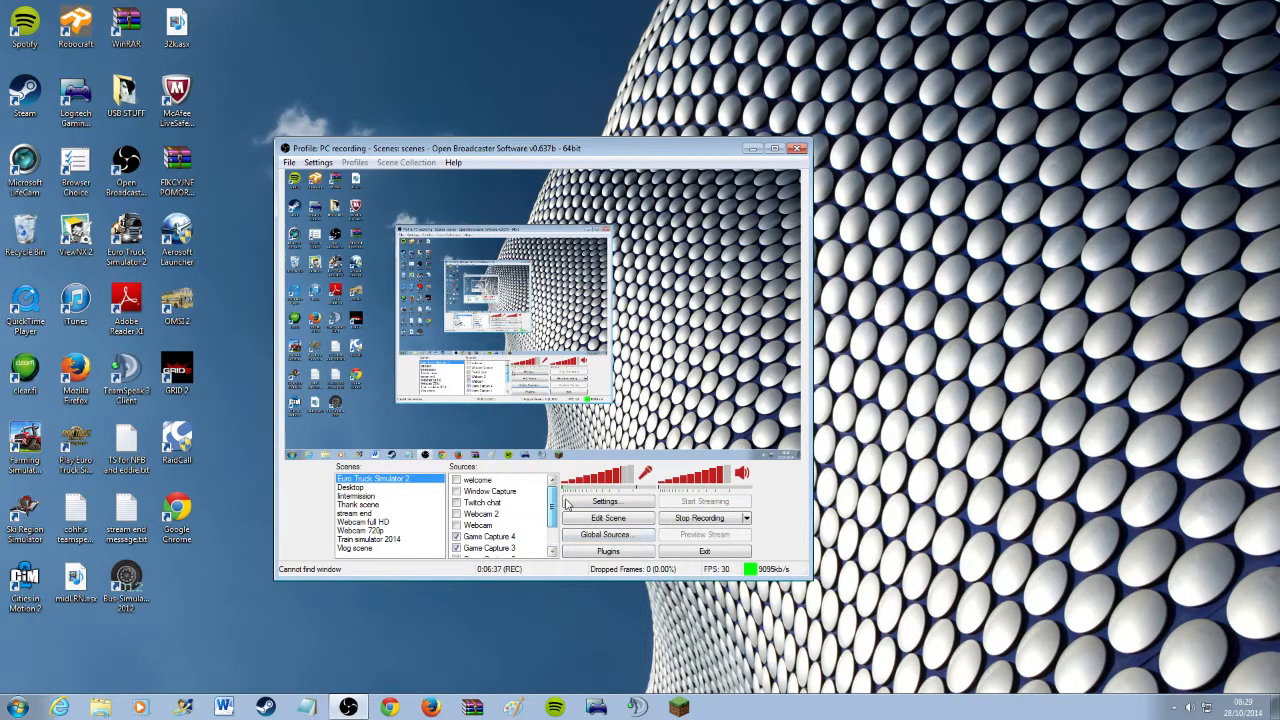
{"action": "double_click", "coordinate": [497, 525]}
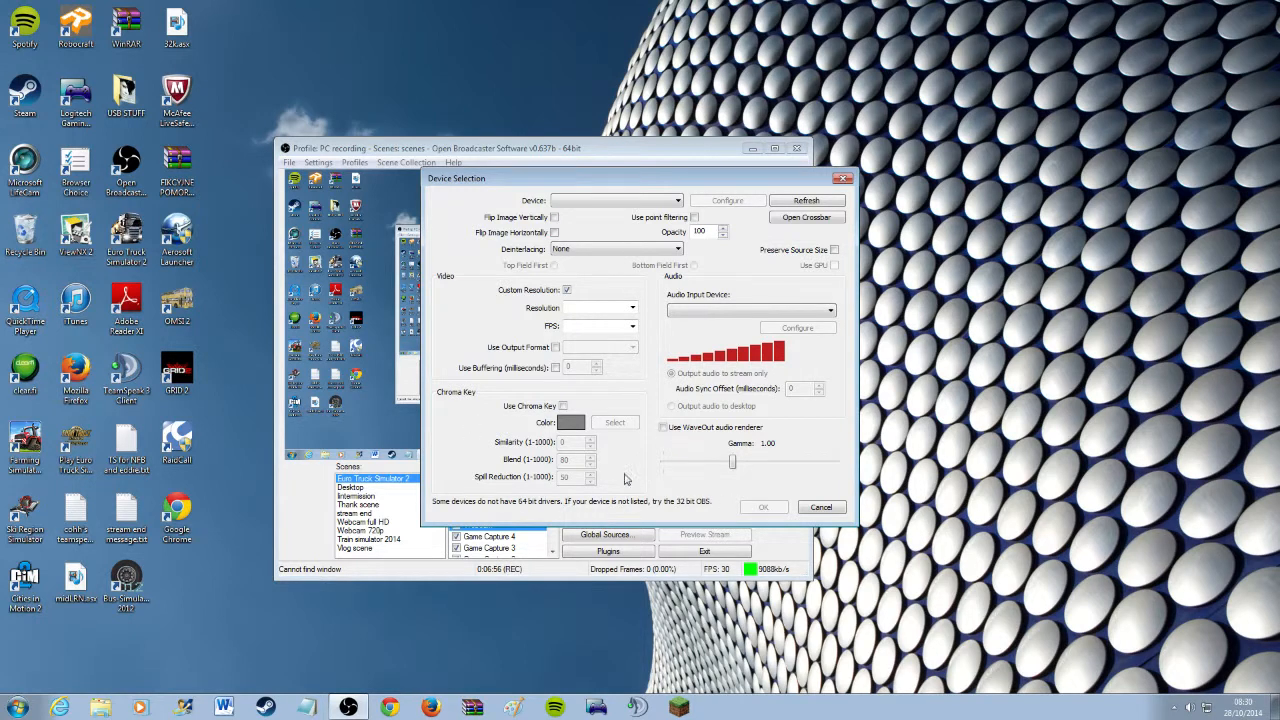
{"action": "left_click", "coordinate": [832, 512]}
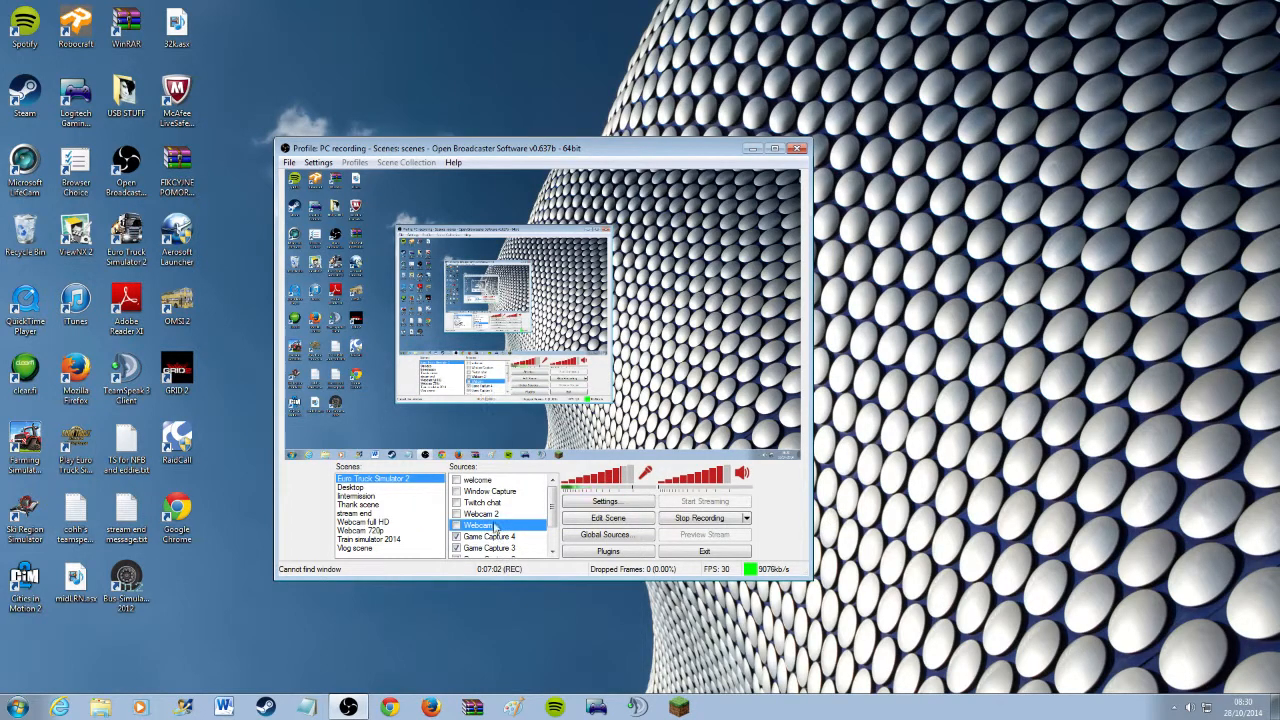
Show the welcome text source and try raising its scroll speed past 12
{"action": "left_click", "coordinate": [456, 481]}
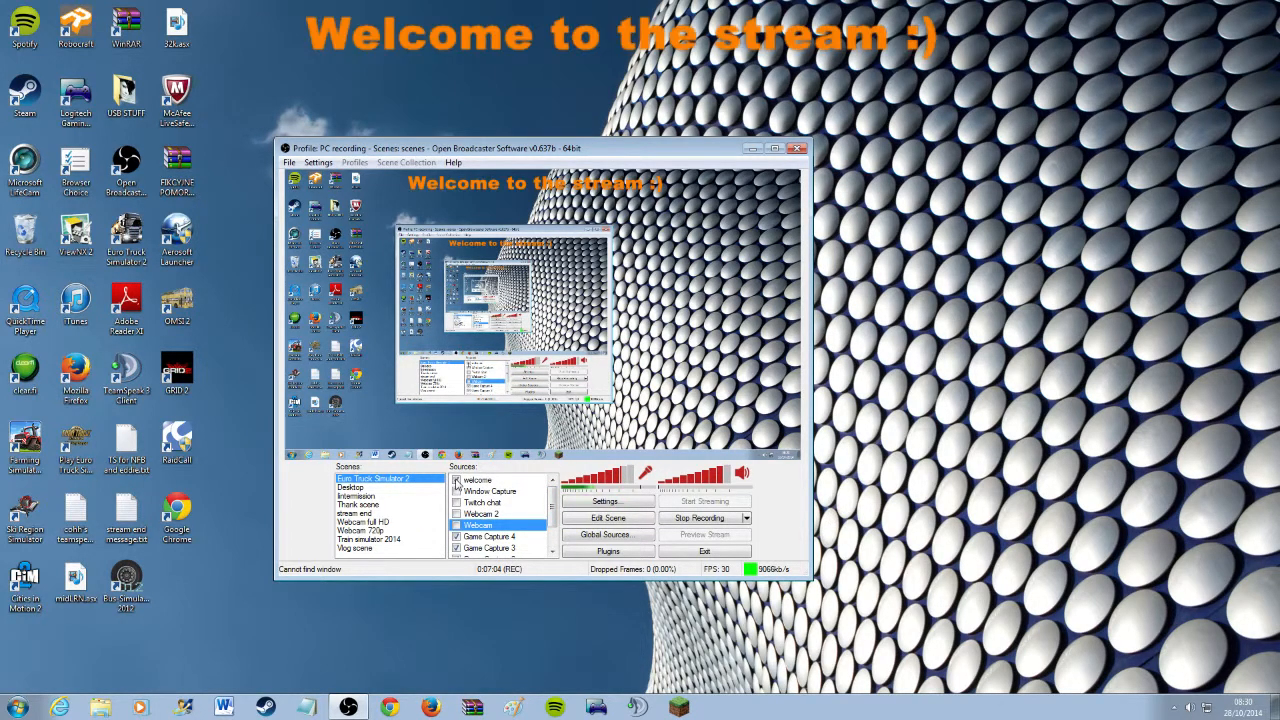
{"action": "double_click", "coordinate": [488, 481]}
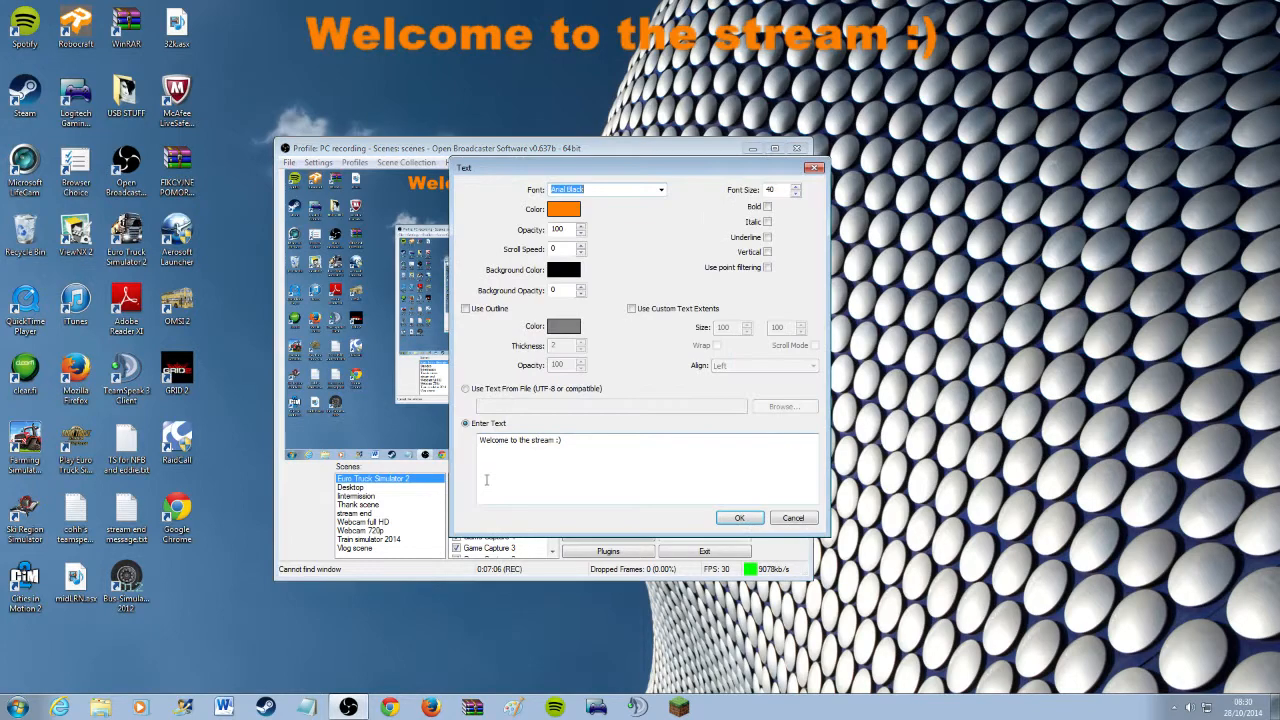
{"action": "left_click_drag", "start_coordinate": [640, 178], "coordinate": [1058, 191]}
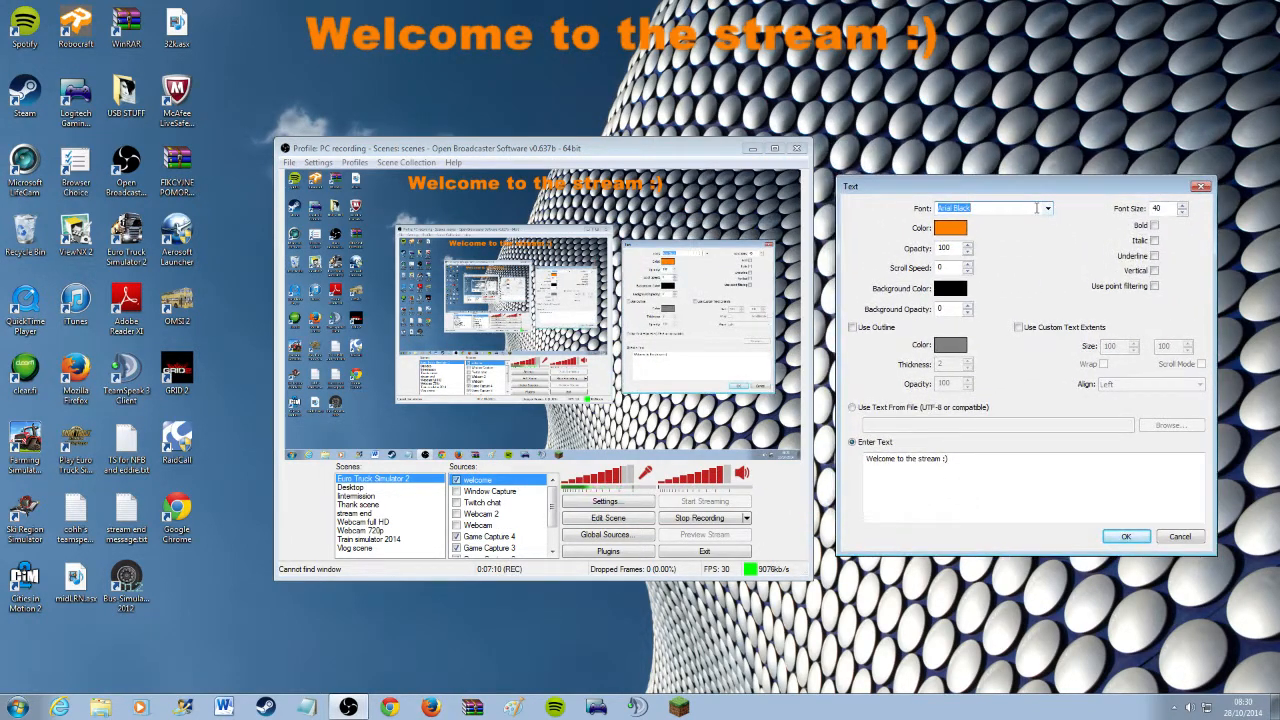
{"action": "left_click", "coordinate": [967, 266]}
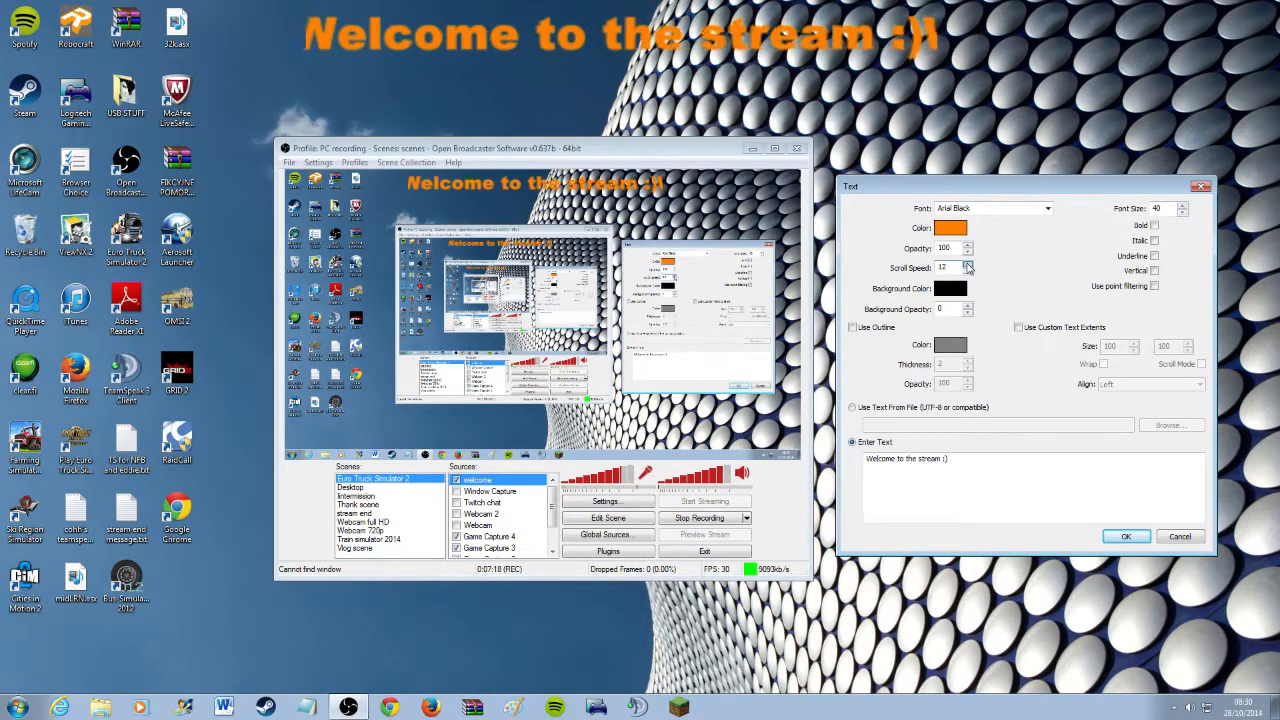
{"action": "left_click", "coordinate": [967, 266]}
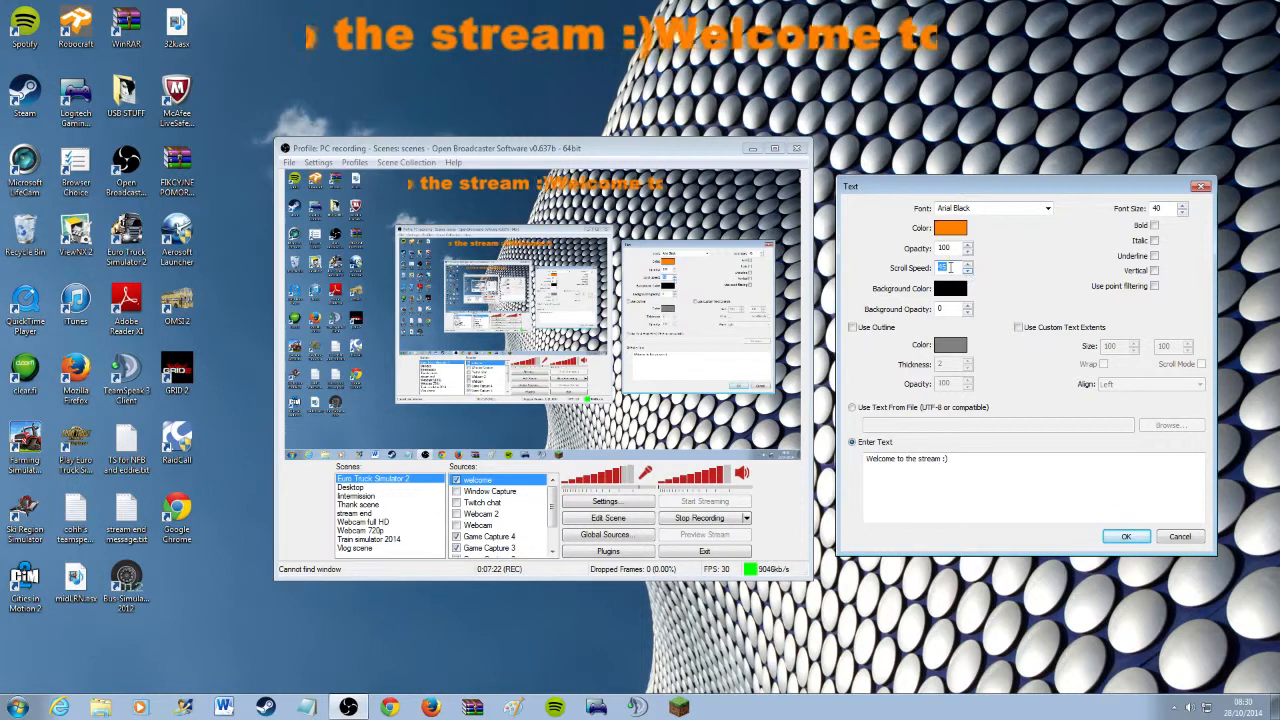
Reset the welcome text's scroll speed to 0, save its properties, and hide the source
{"action": "key", "text": "BackSpace"}
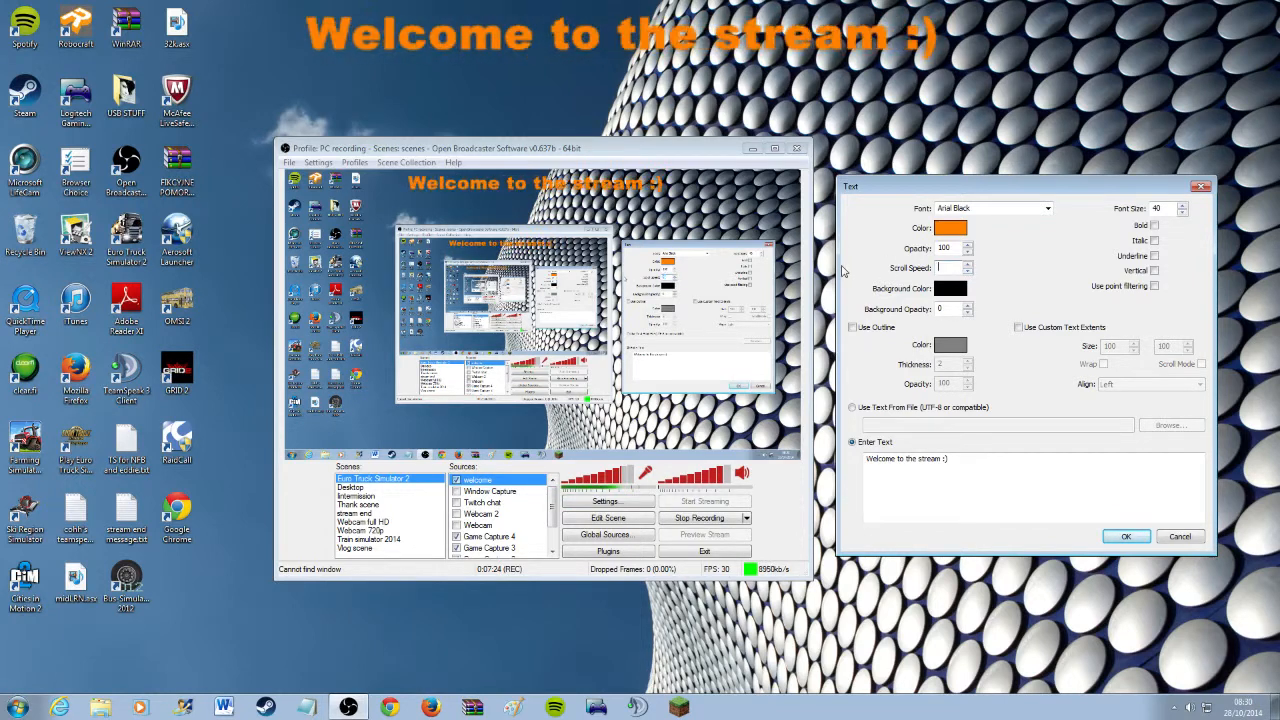
{"action": "type", "text": "0"}
{"action": "left_click", "coordinate": [1128, 537]}
{"action": "left_click", "coordinate": [456, 480]}
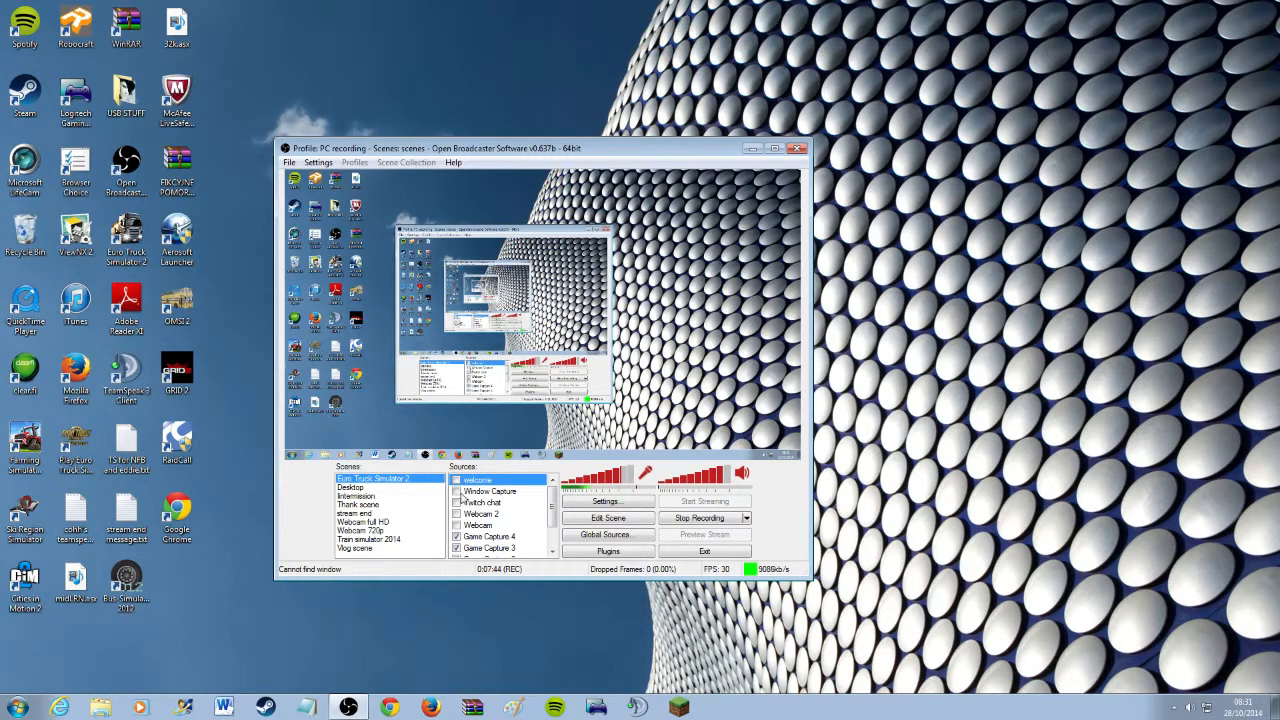
Review the Window Capture source's properties and leave them without saving
{"action": "double_click", "coordinate": [464, 491]}
{"action": "left_click", "coordinate": [795, 518]}
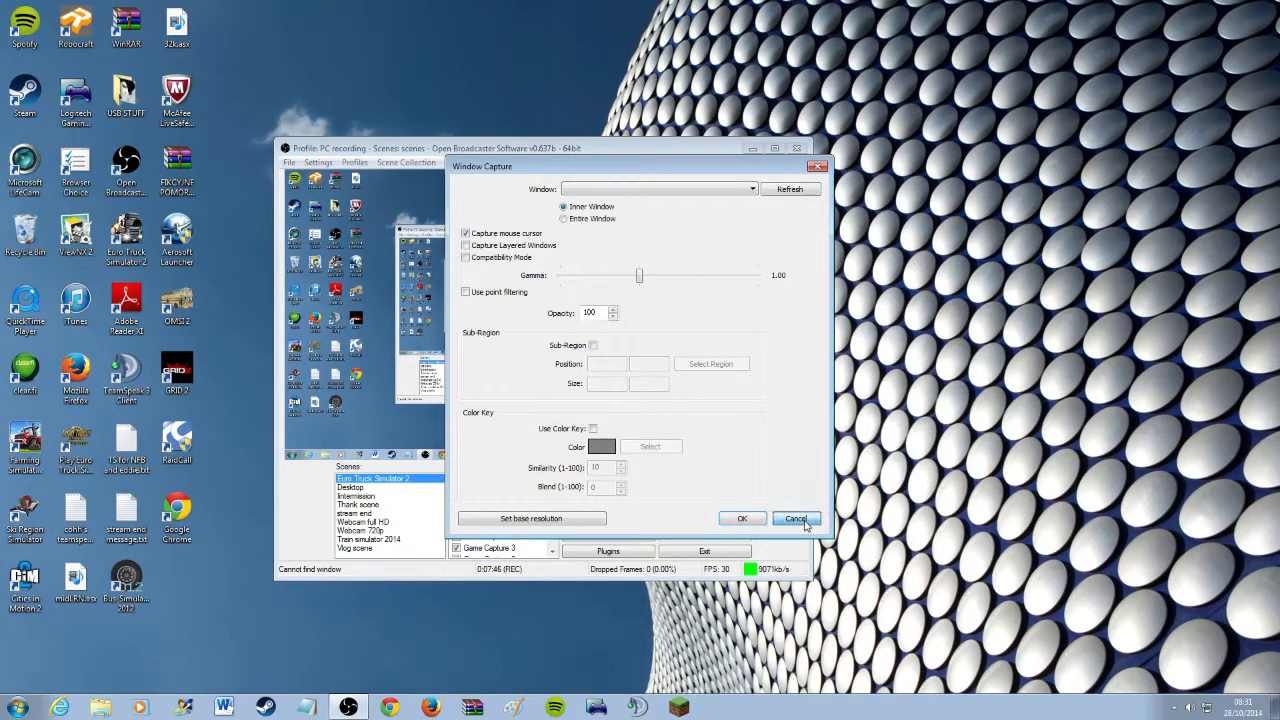
{"action": "left_click", "coordinate": [503, 503]}
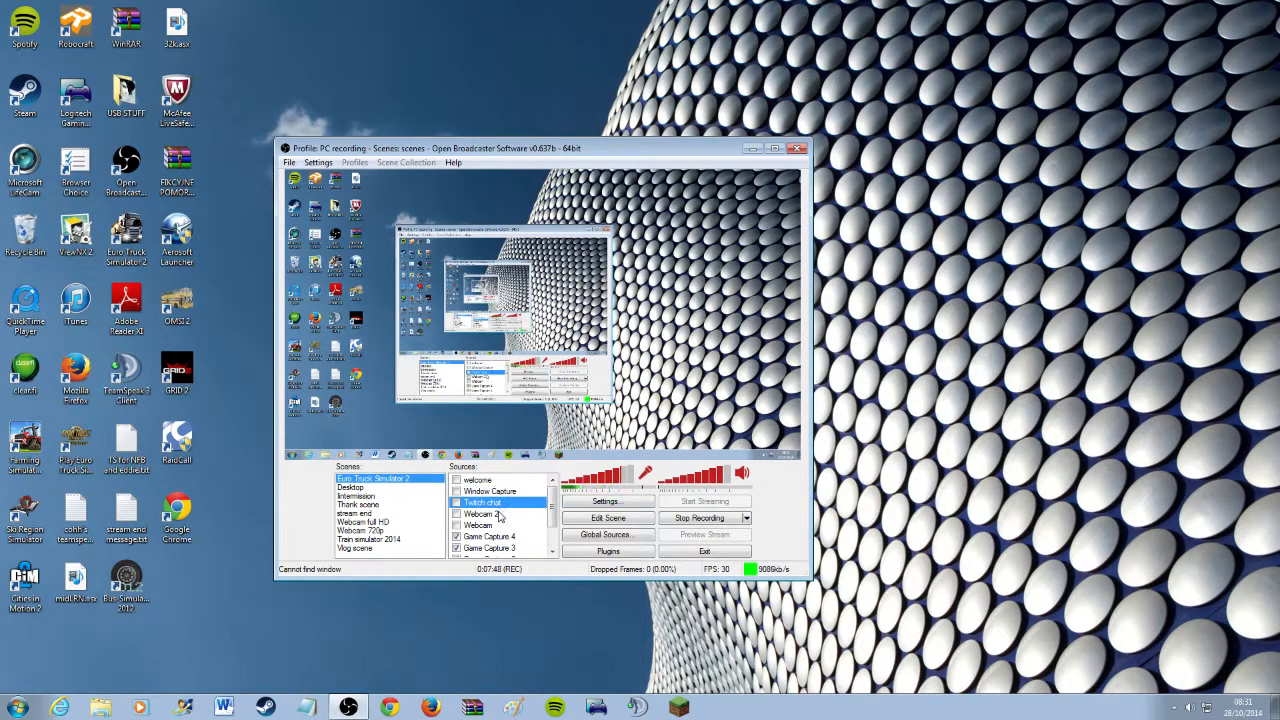
{"action": "left_click", "coordinate": [506, 526]}
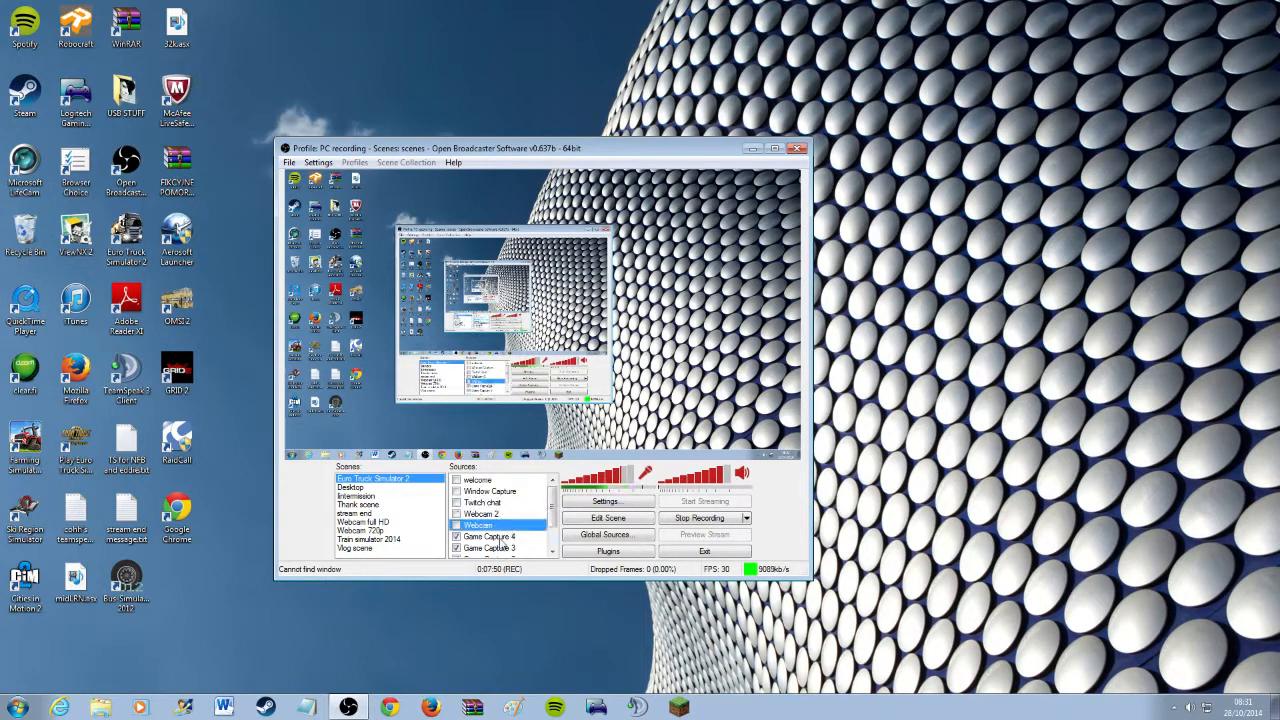
{"action": "left_click", "coordinate": [478, 482]}
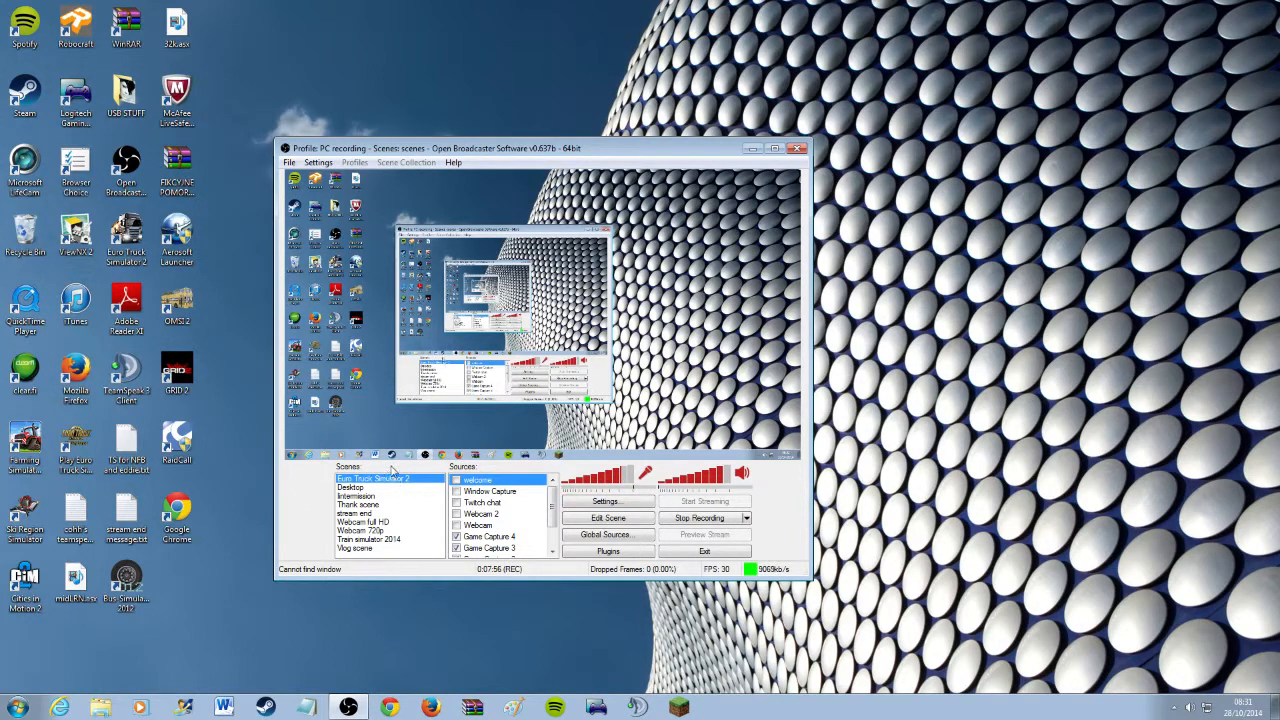
Switch to the Desktop scene, check its scene hotkey setting, and leave it without saving
{"action": "left_click", "coordinate": [364, 489]}
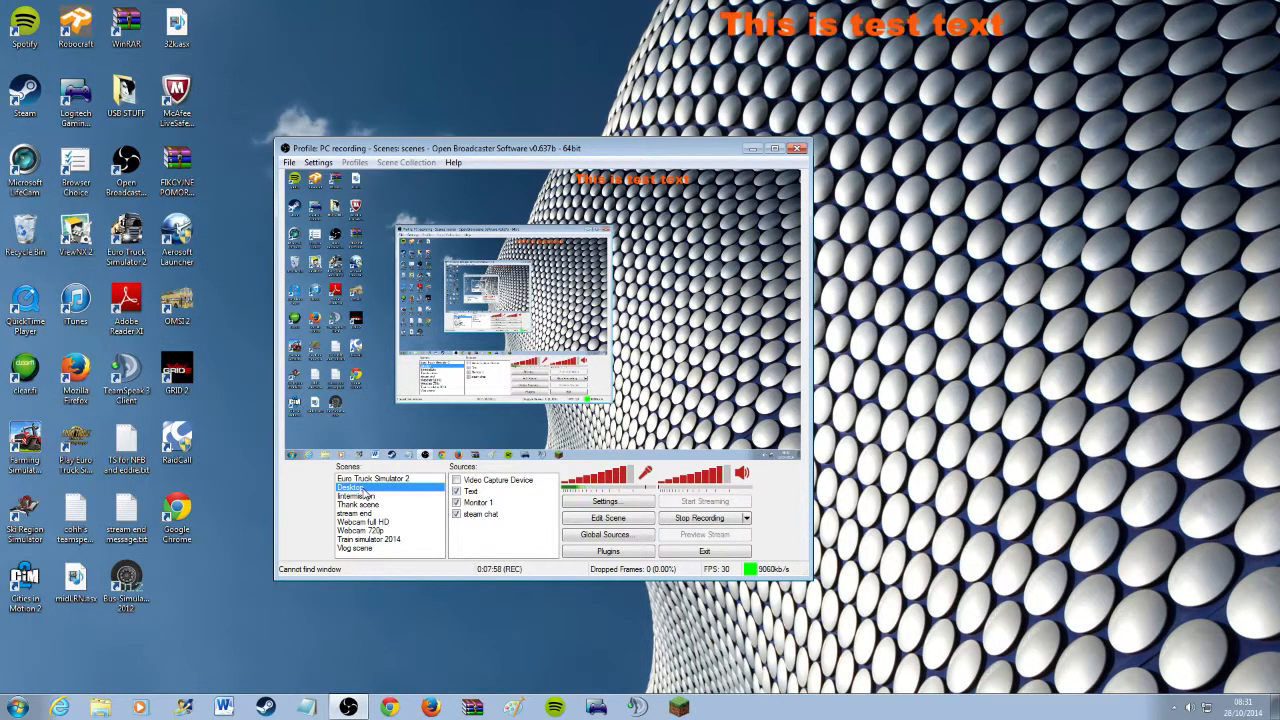
{"action": "right_click", "coordinate": [366, 491]}
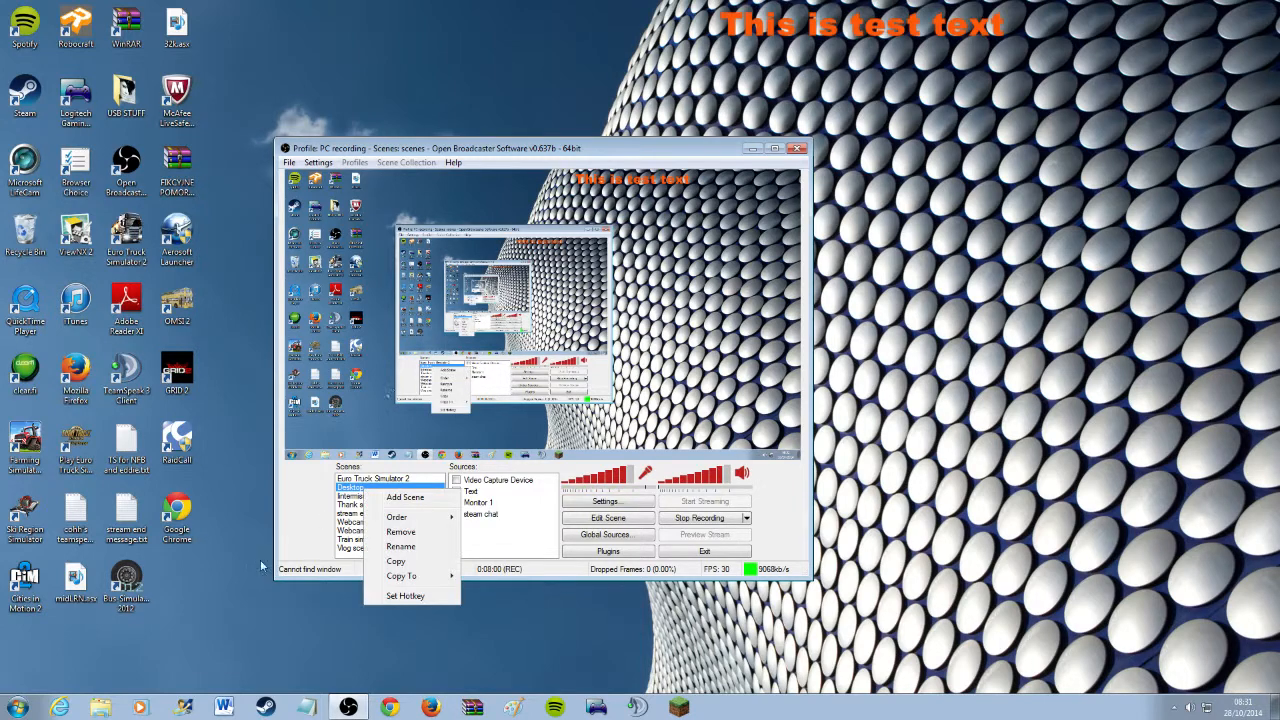
{"action": "left_click", "coordinate": [380, 596]}
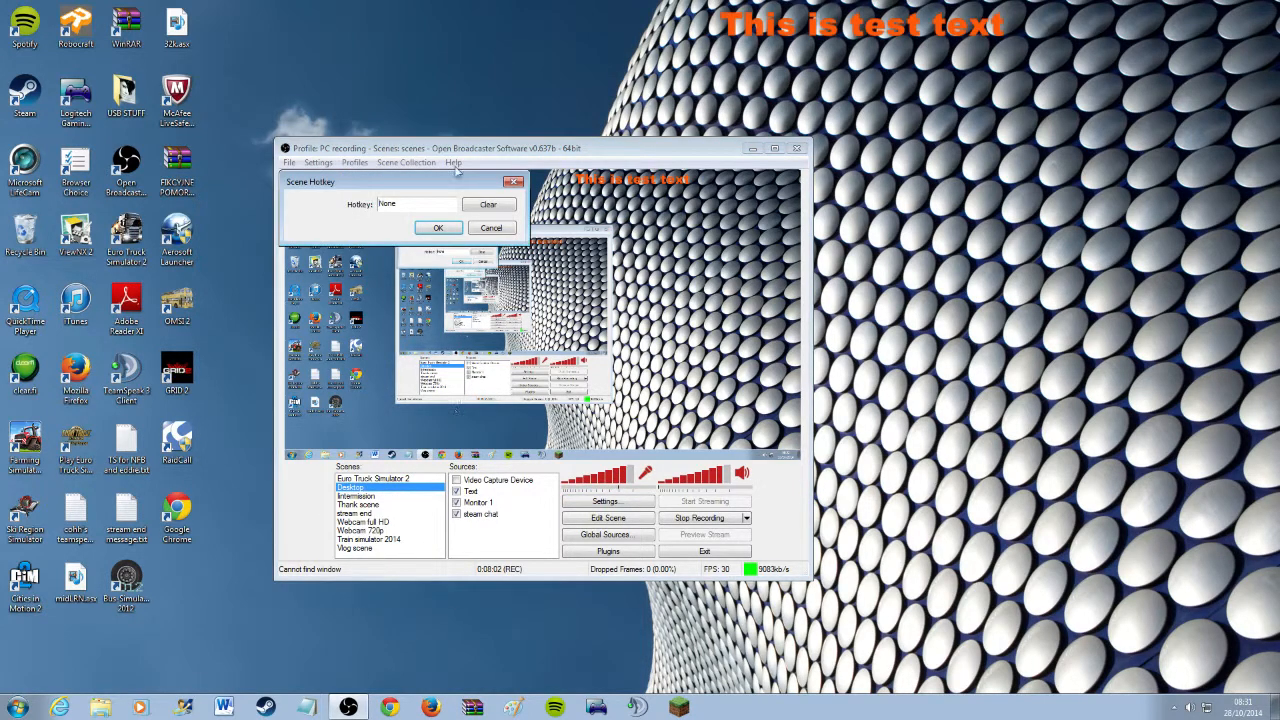
{"action": "left_click", "coordinate": [481, 229]}
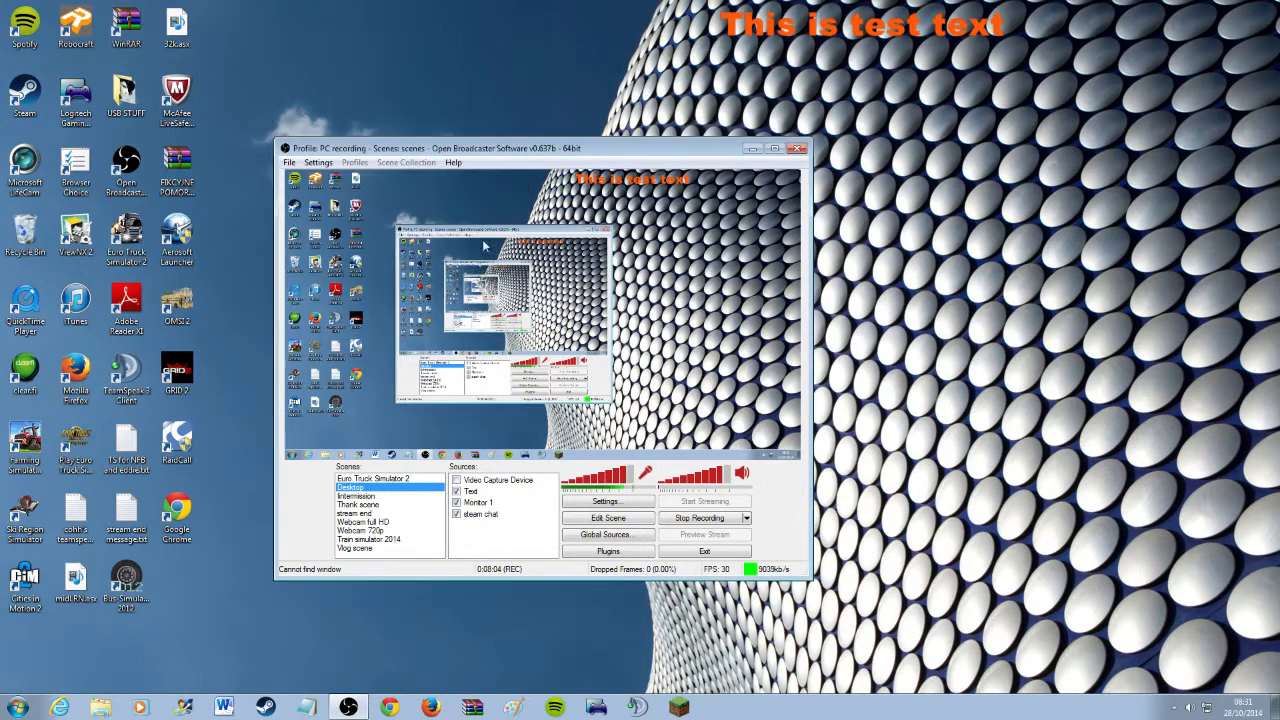
Switch to the Euro Truck Simulator 2 scene, check its hotkey setting, and cancel without assigning one
{"action": "left_click", "coordinate": [386, 480]}
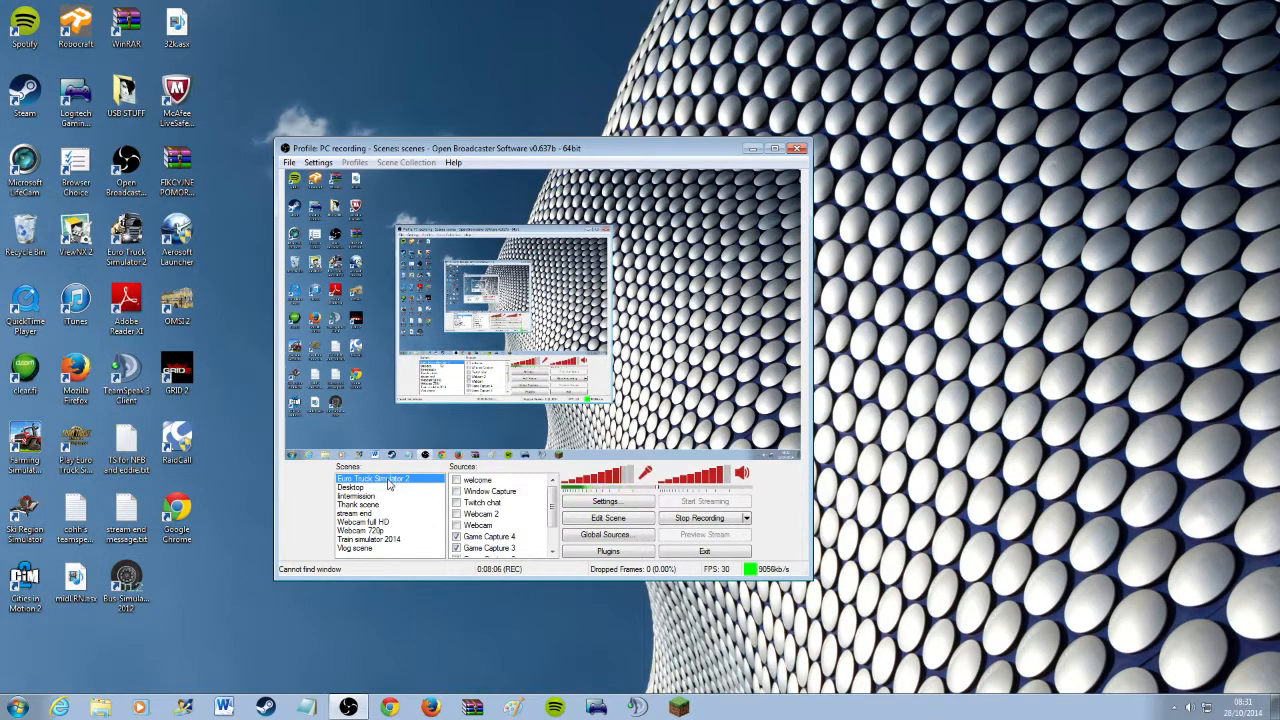
{"action": "right_click", "coordinate": [389, 484]}
{"action": "left_click", "coordinate": [415, 590]}
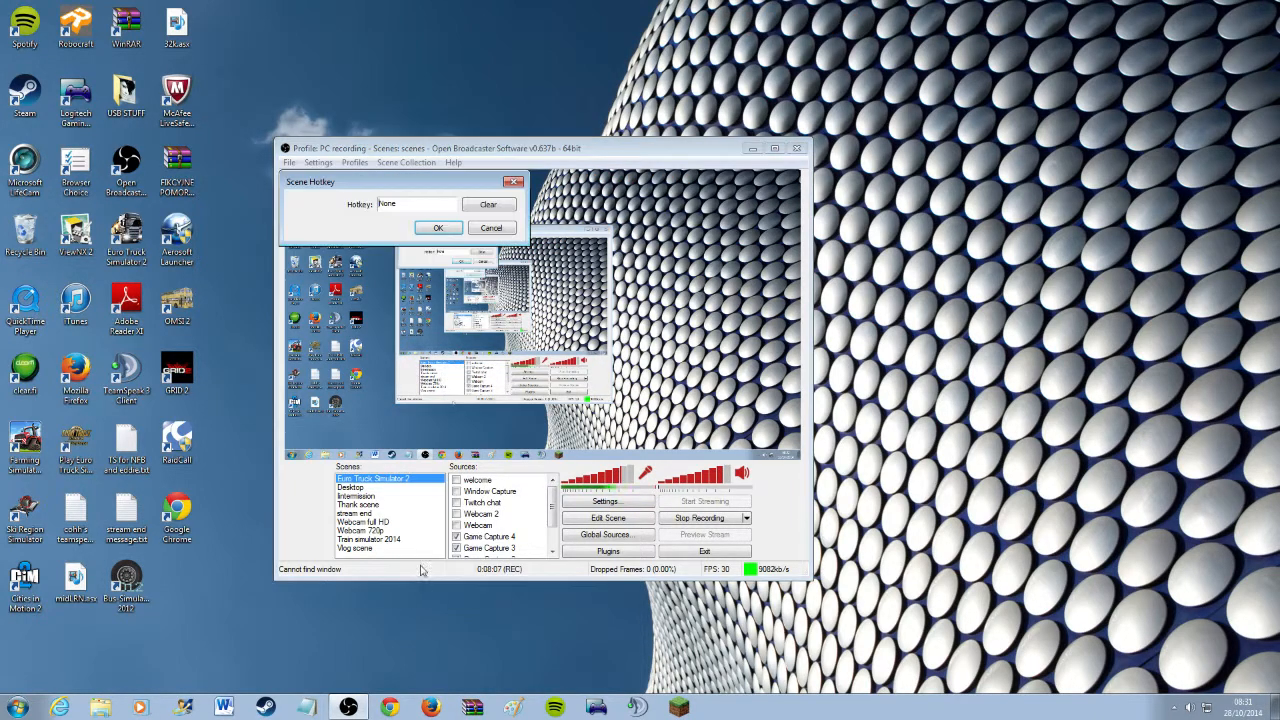
{"action": "left_click", "coordinate": [490, 229]}
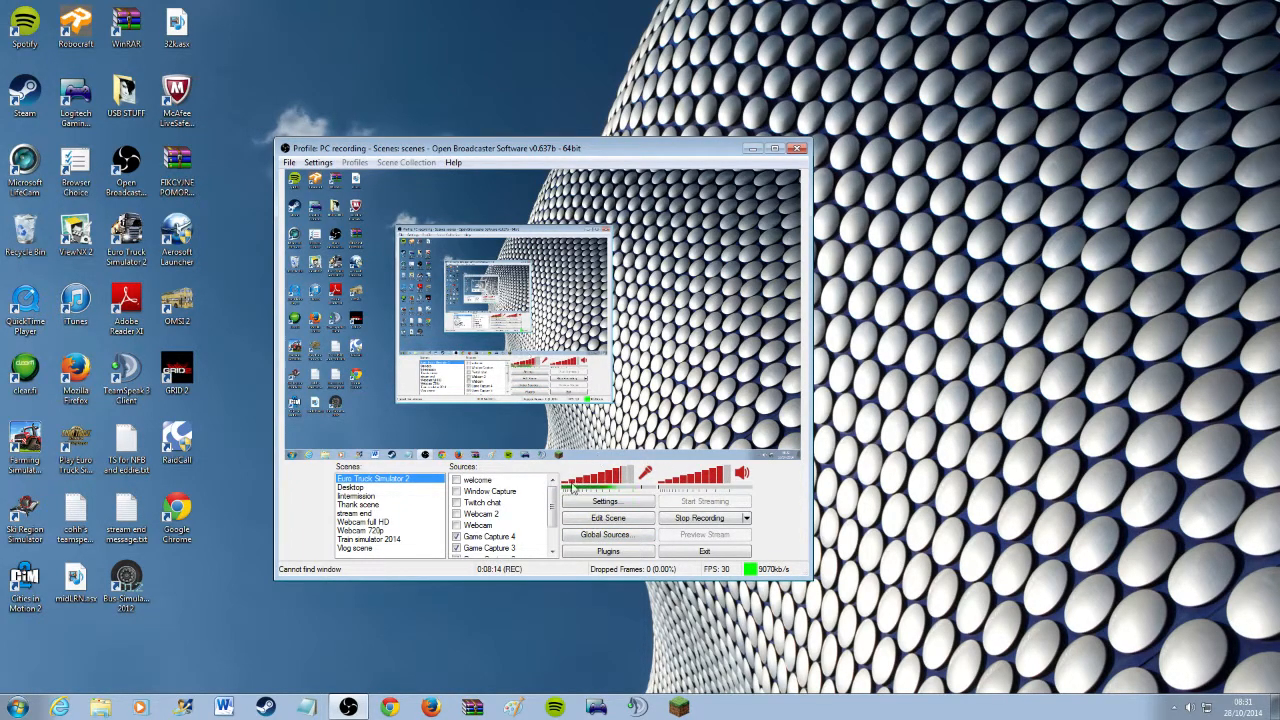
Switch the live scene to Desktop and back to Euro Truck Simulator 2
{"action": "left_click", "coordinate": [379, 488]}
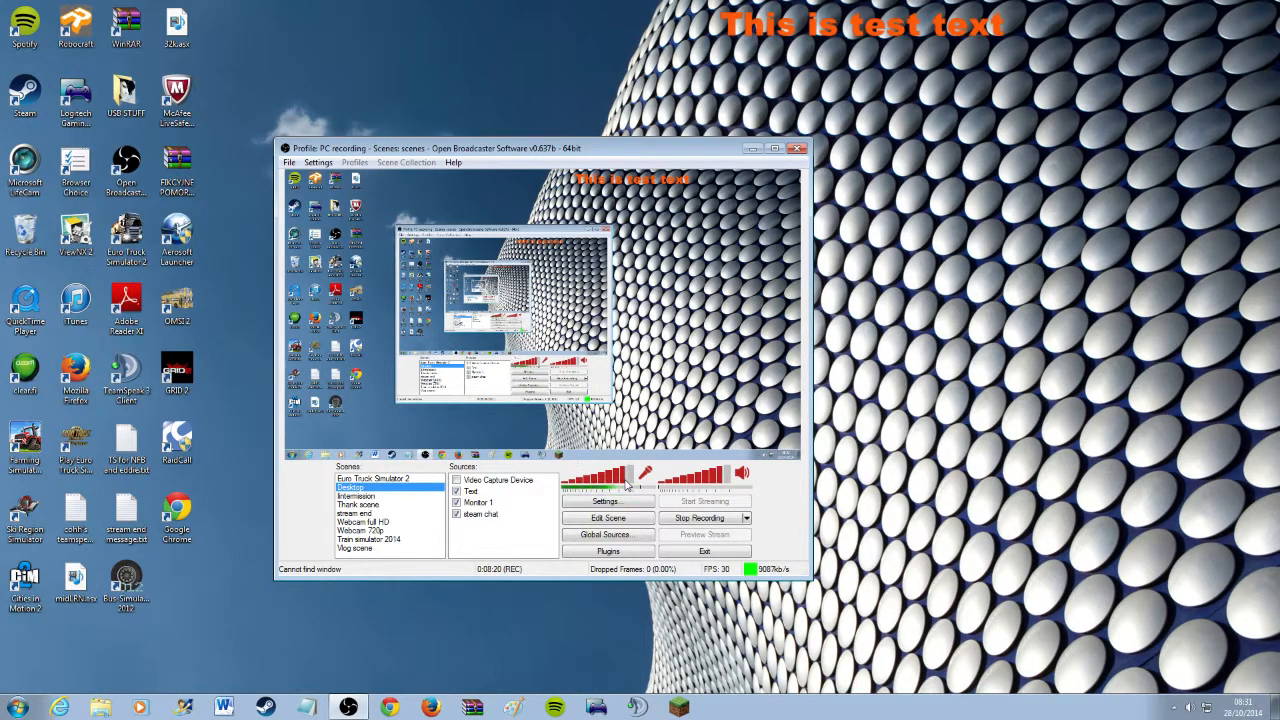
{"action": "left_click", "coordinate": [415, 479]}
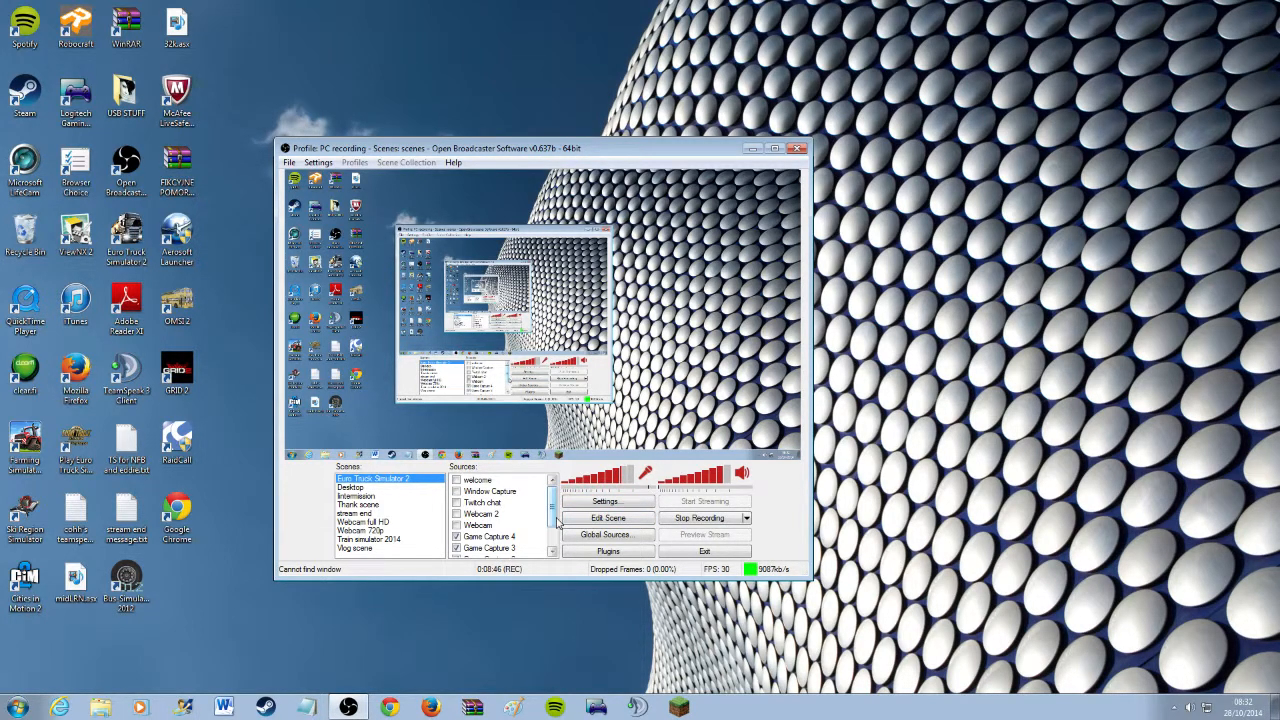
Select the Monitor 1 source and turn scene editing on to show its outline, and off again
{"action": "scroll", "coordinate": [551, 535], "scroll_direction": "down", "scroll_amount": 1}
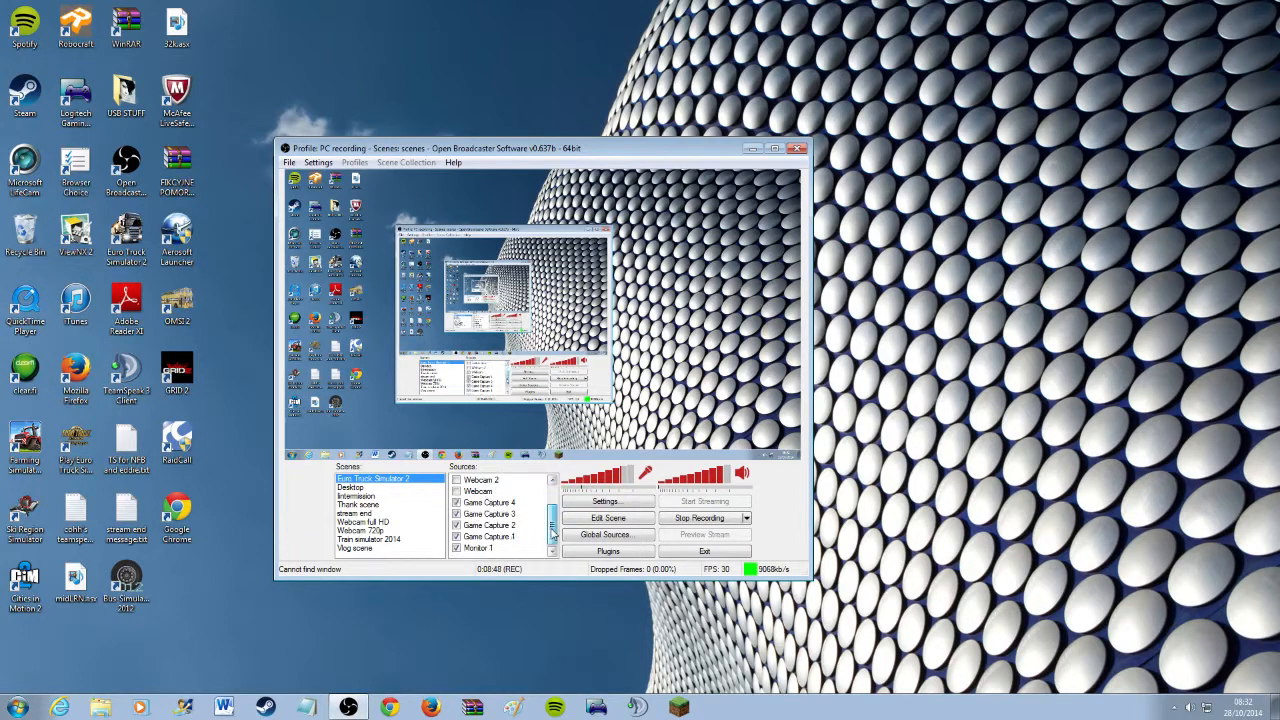
{"action": "left_click", "coordinate": [538, 548]}
{"action": "left_click", "coordinate": [590, 519]}
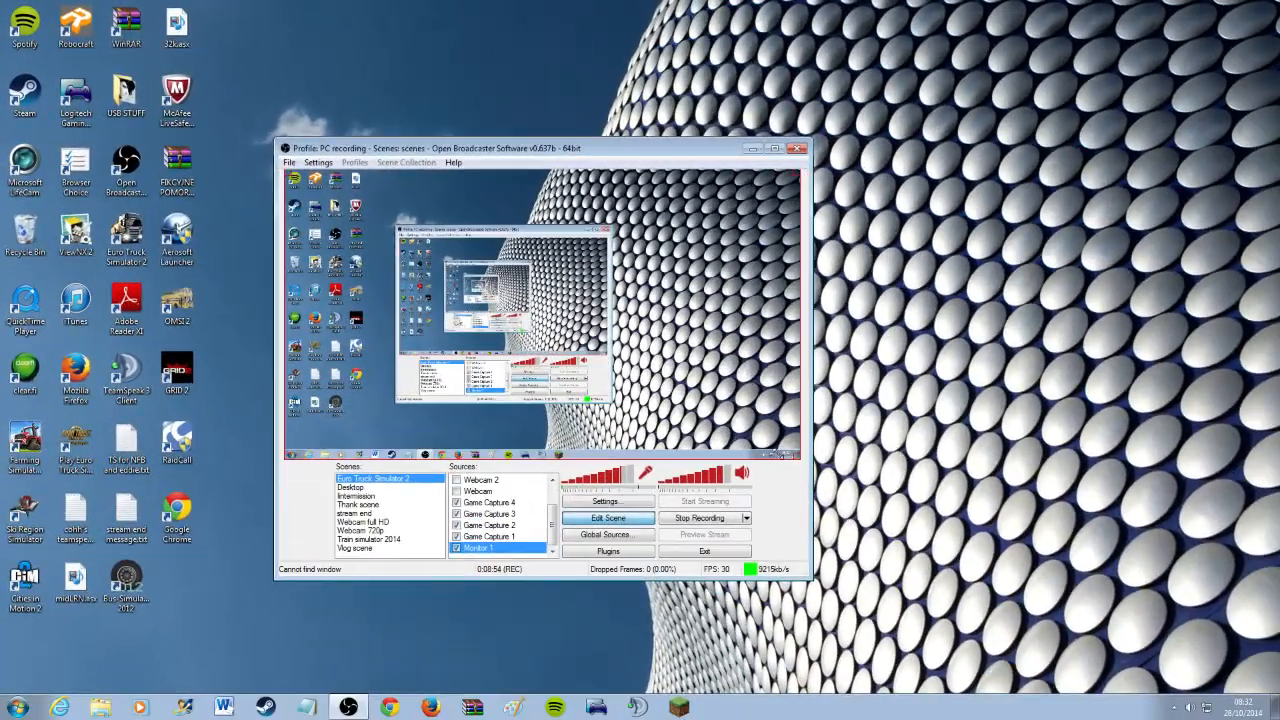
{"action": "left_click", "coordinate": [587, 518]}
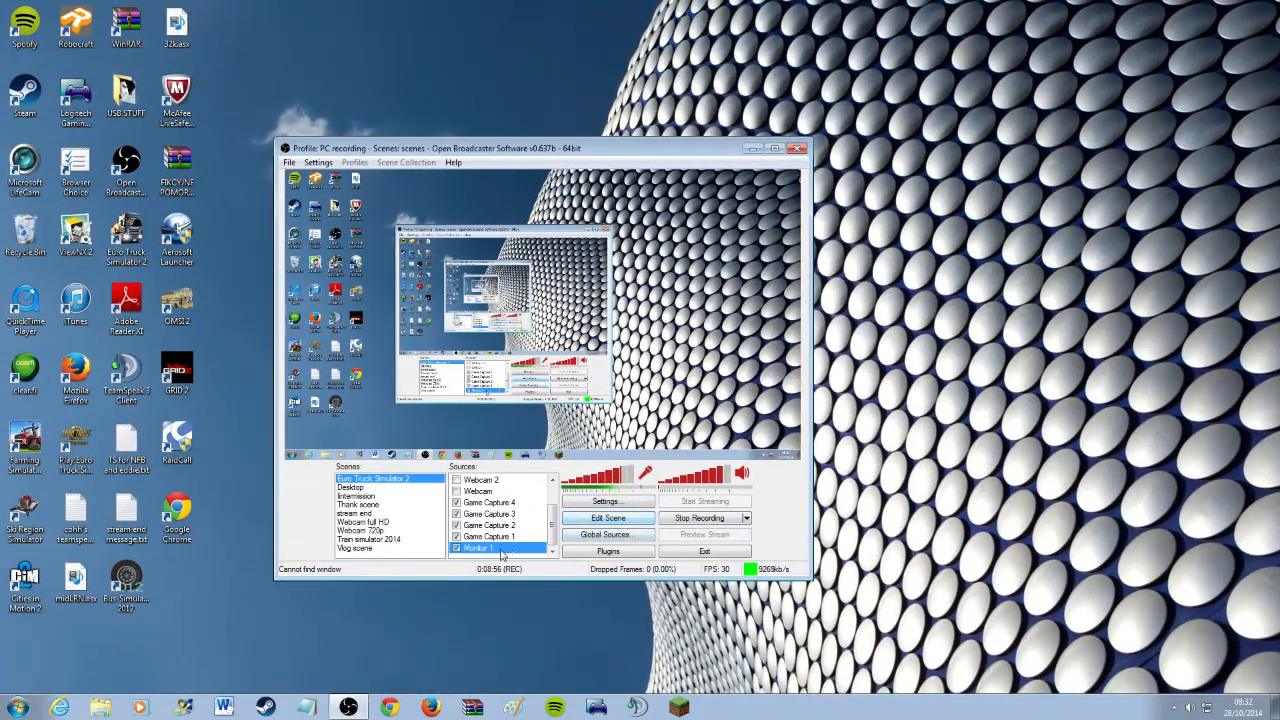
Select the welcome source, and review the list of global sources before closing it
{"action": "scroll", "coordinate": [555, 532], "scroll_direction": "up", "scroll_amount": 1}
{"action": "left_click", "coordinate": [516, 484]}
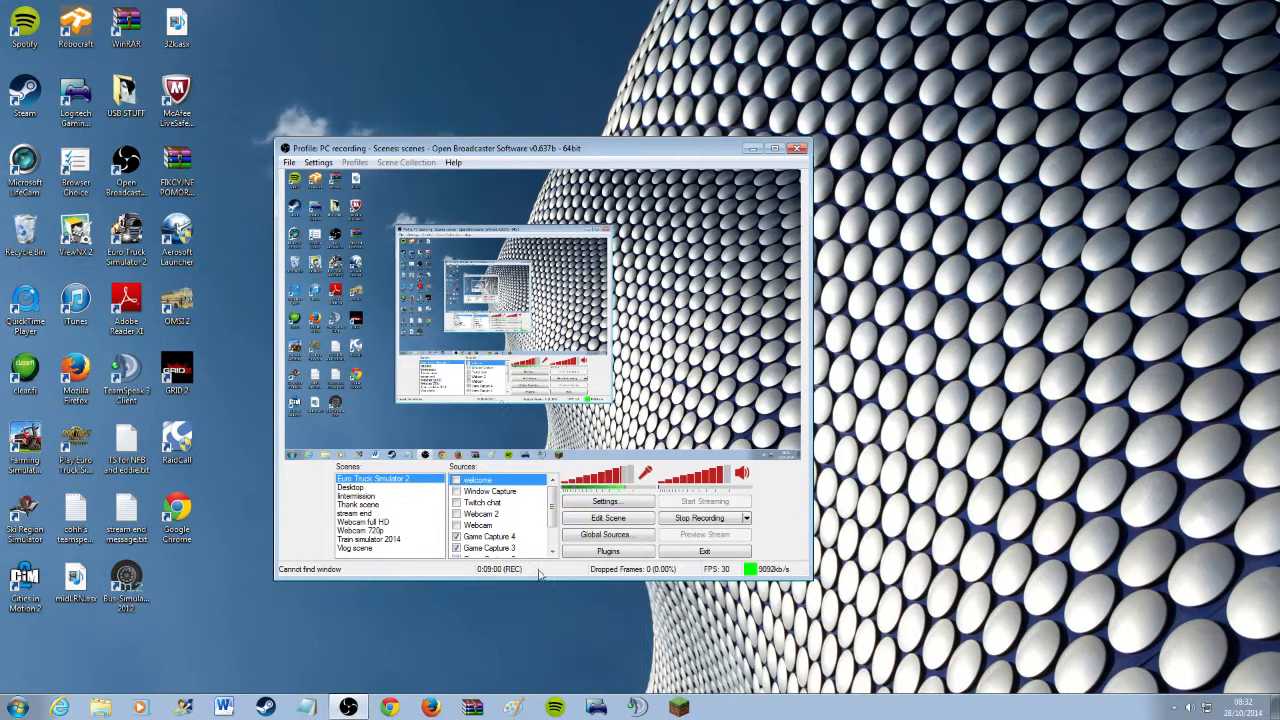
{"action": "left_click", "coordinate": [600, 537]}
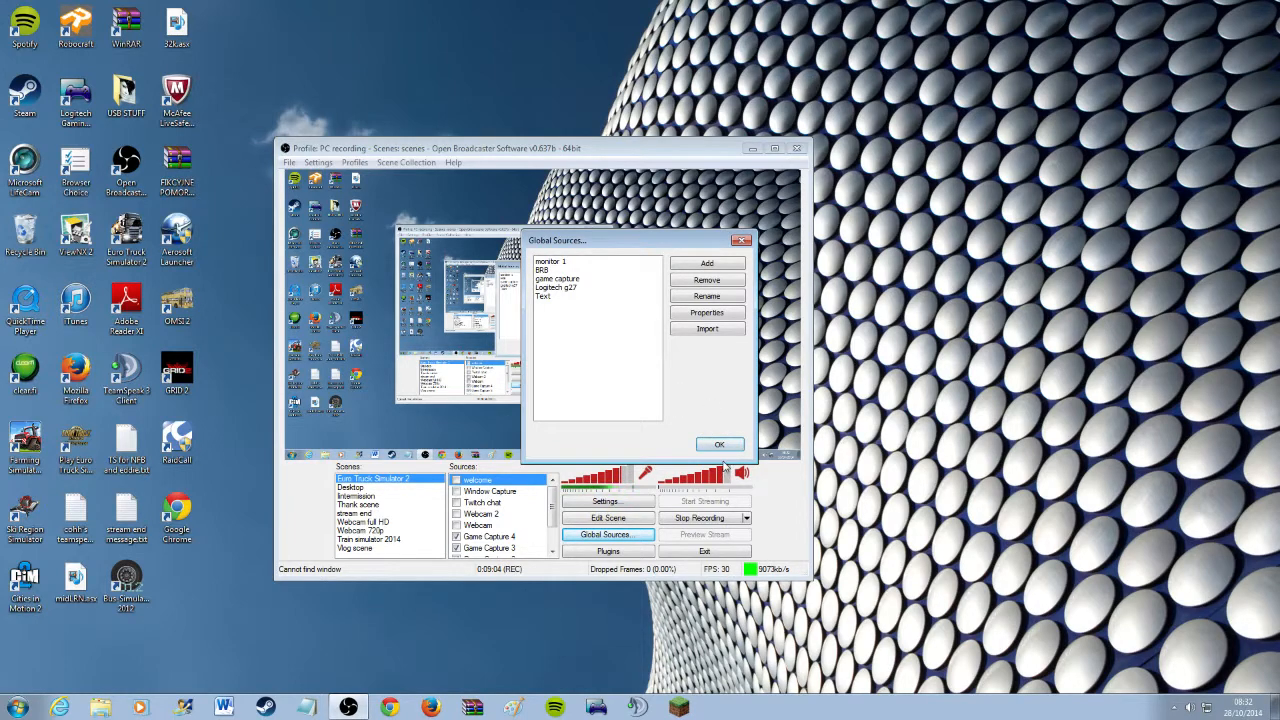
{"action": "left_click", "coordinate": [718, 446]}
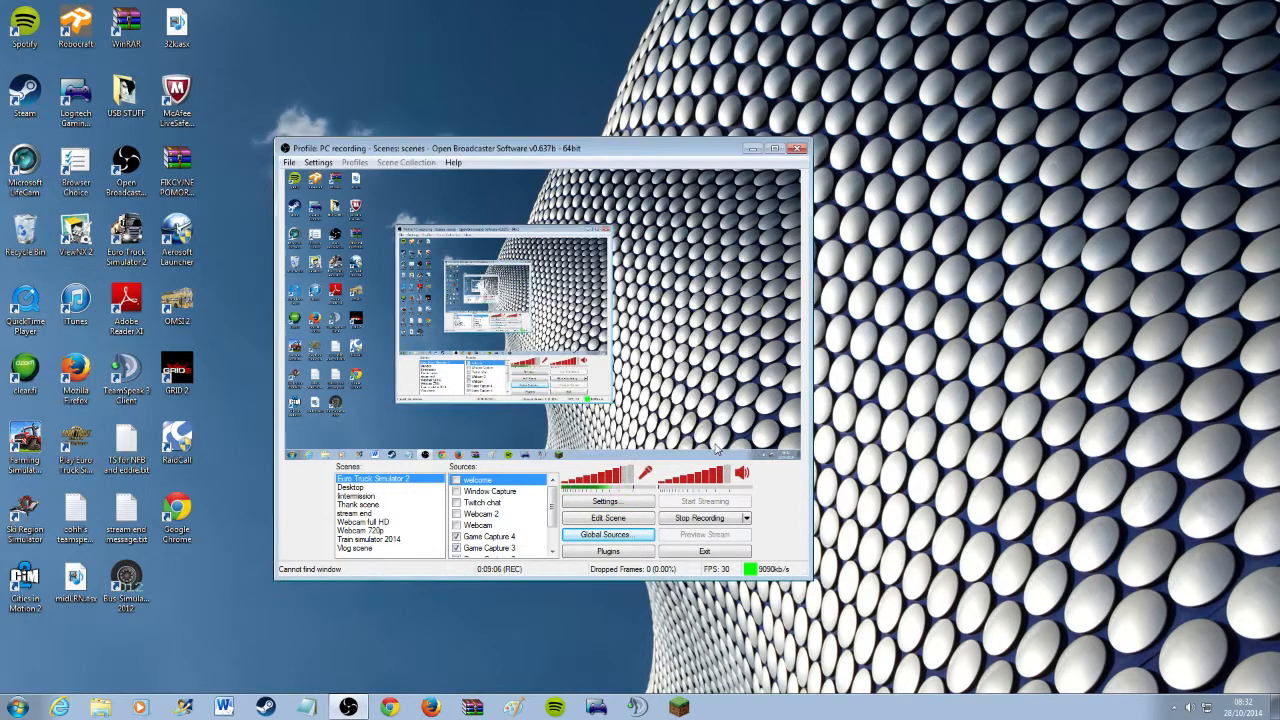